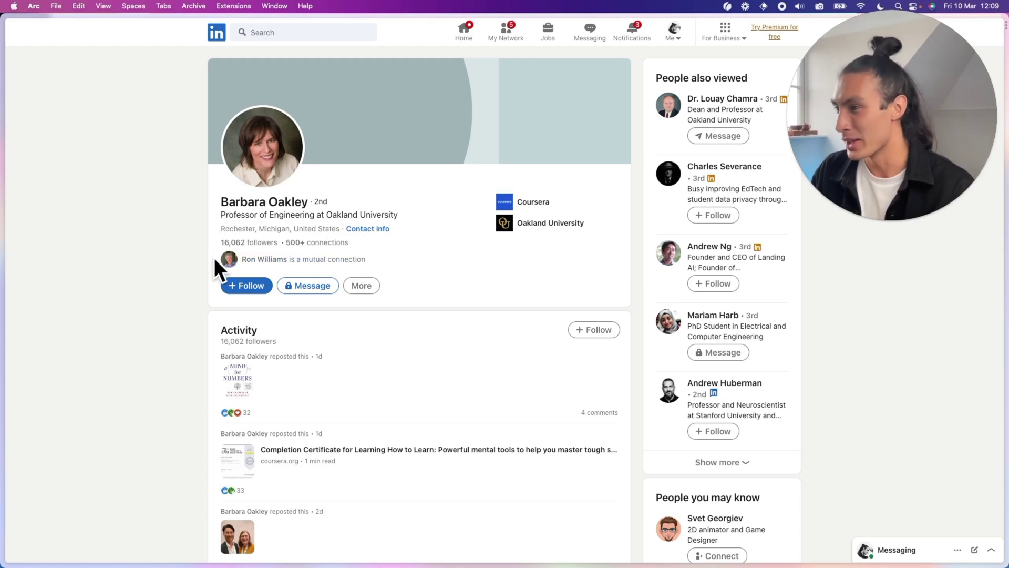
- Scroll the LinkedIn profile and follow the next table link to a 'This page doesn't exist' error
scroll(205, 257, "down", 10)
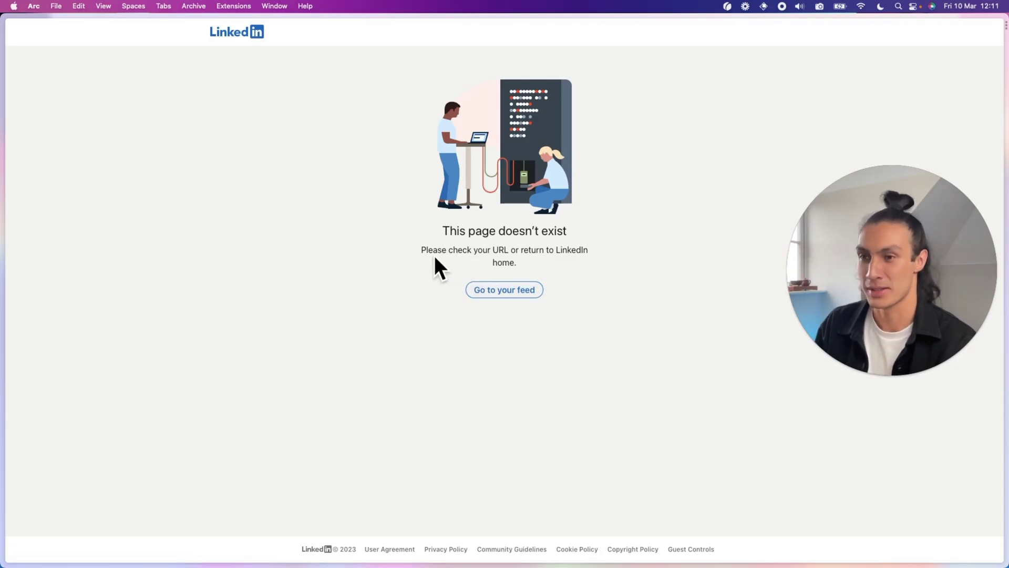
mouse_move(84, 34)
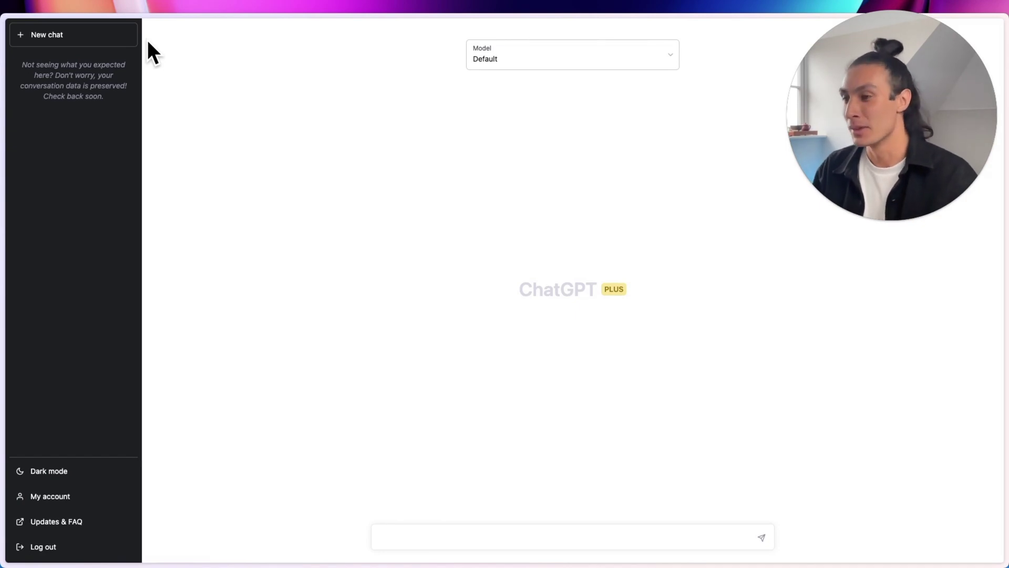
- Start an empty ChatGPT conversation with the Default model, ready for a new prompt
left_click(431, 532)
- Request a markdown table of learning-science experts: name, contact details, LinkedIn profile, organisation
type("C")
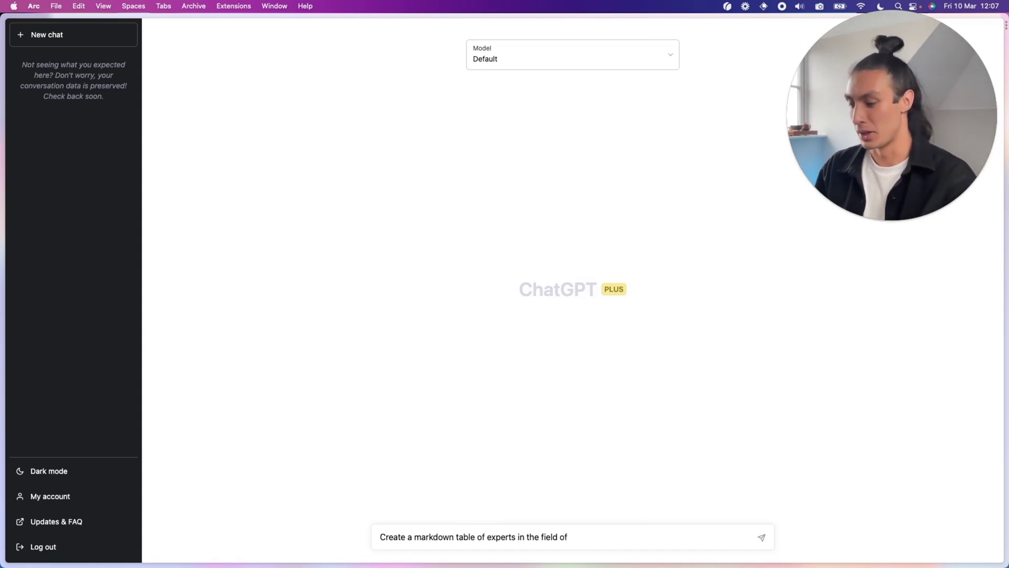
type("cience. The table")
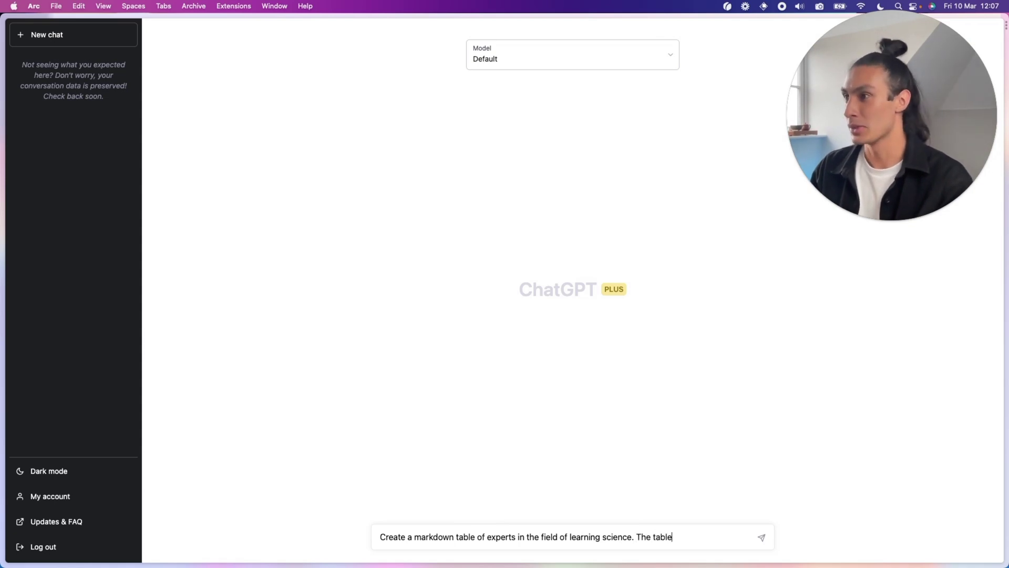
type(" should include colu")
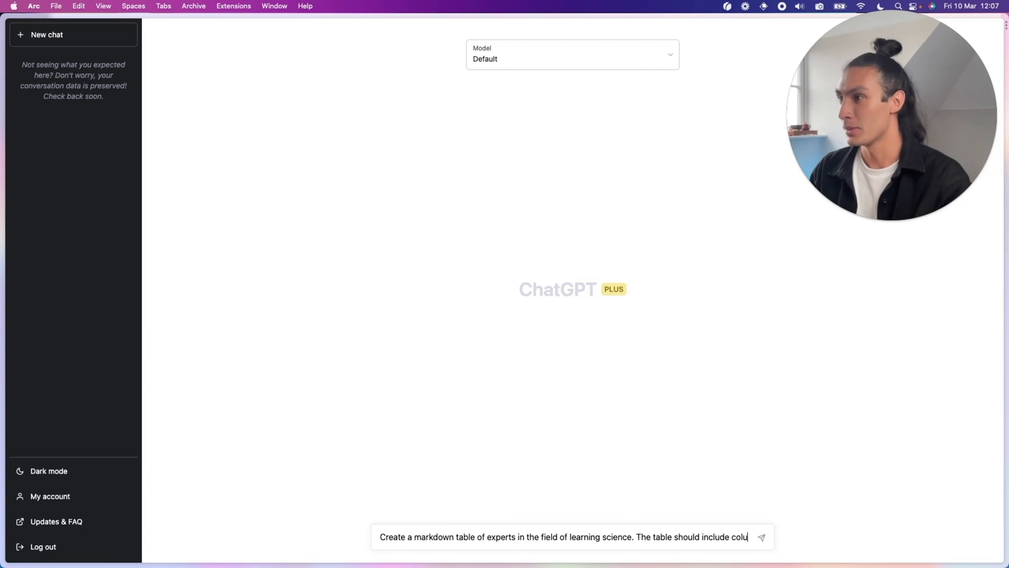
type("mns for")
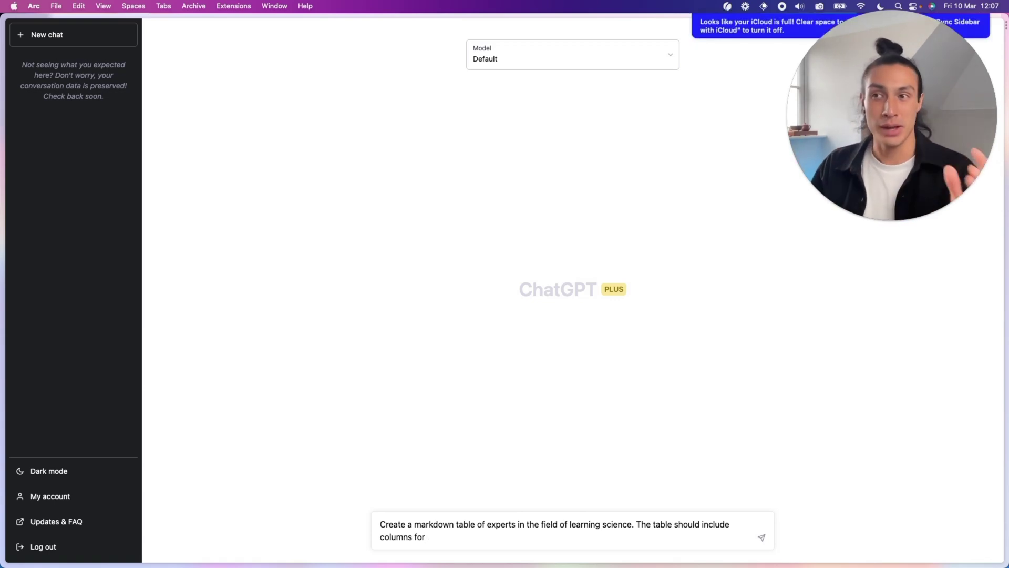
type("their name, contact details, linkedin profile and associated organisation.")
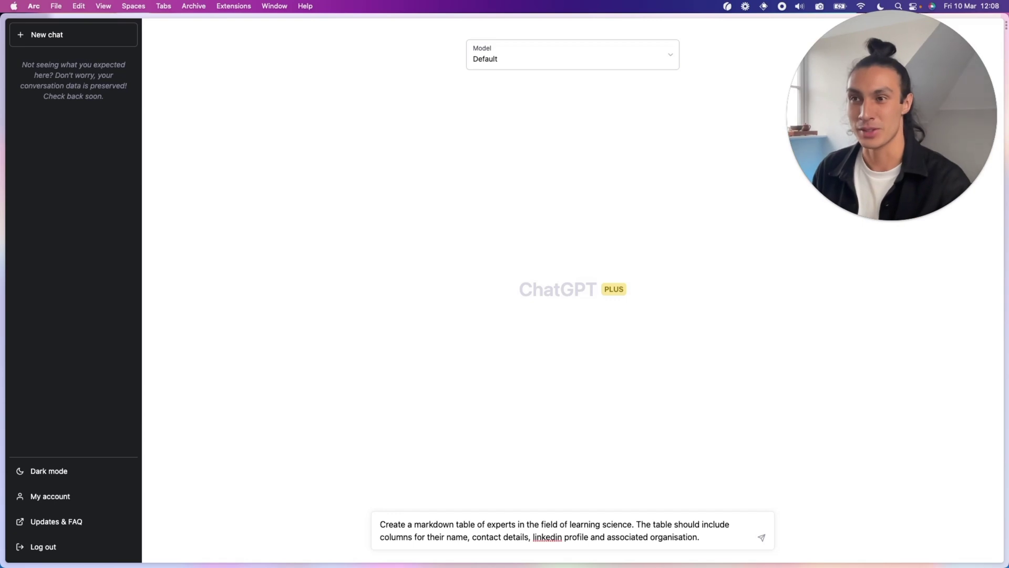
key("Return")
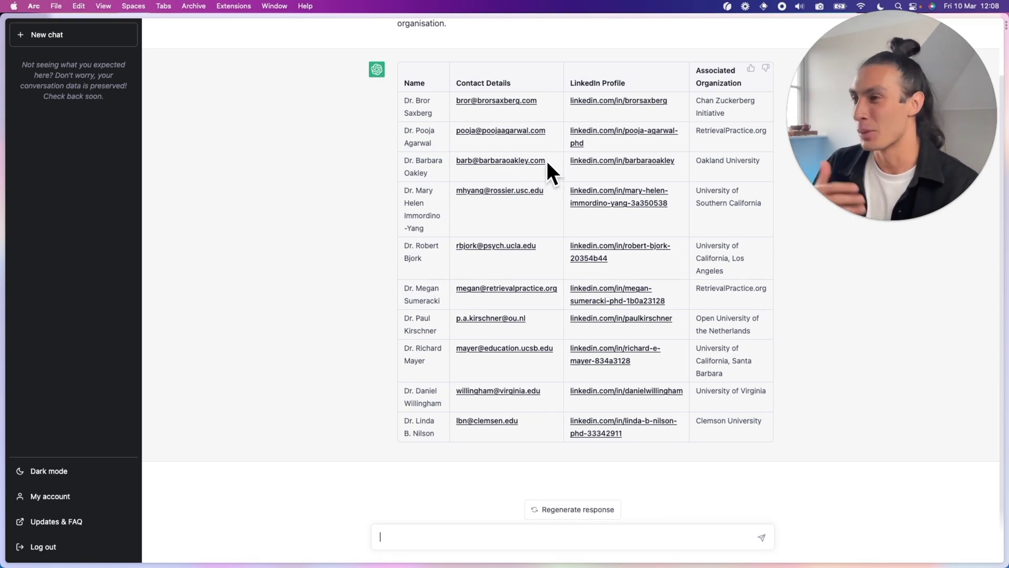
- Open the third expert's LinkedIn profile from the generated ten-expert table
left_click(334, 26)
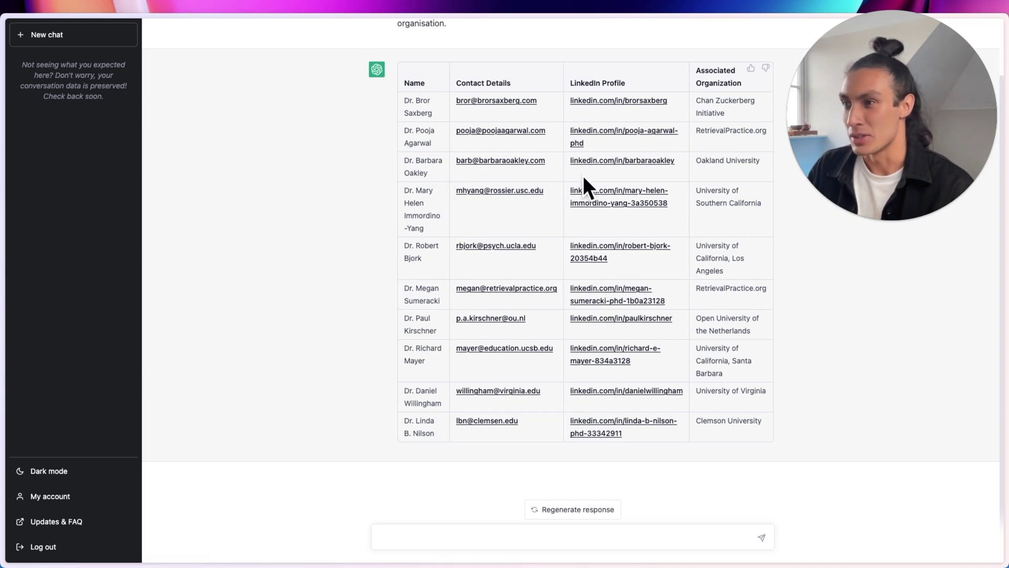
left_click(613, 161)
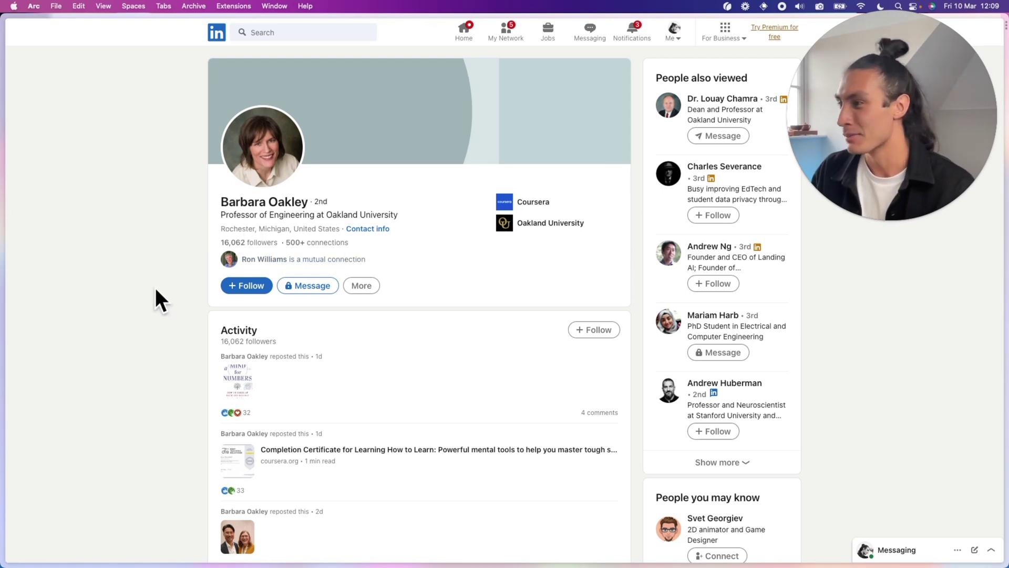
- Review the third expert's LinkedIn profile down to the Experience section
scroll(206, 257, "down", 10)
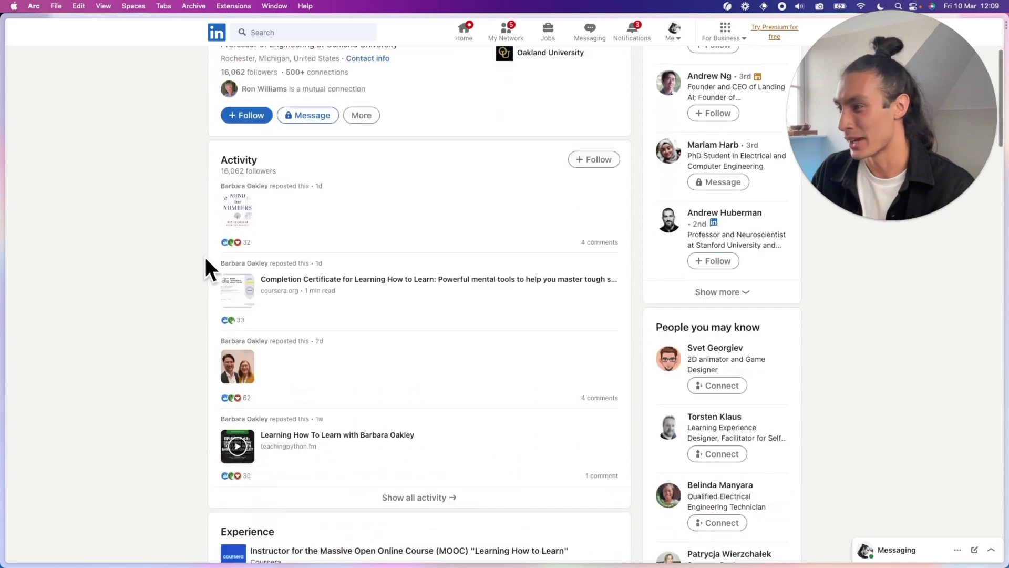
scroll(206, 257, "up", 10)
scroll(207, 257, "down", 8)
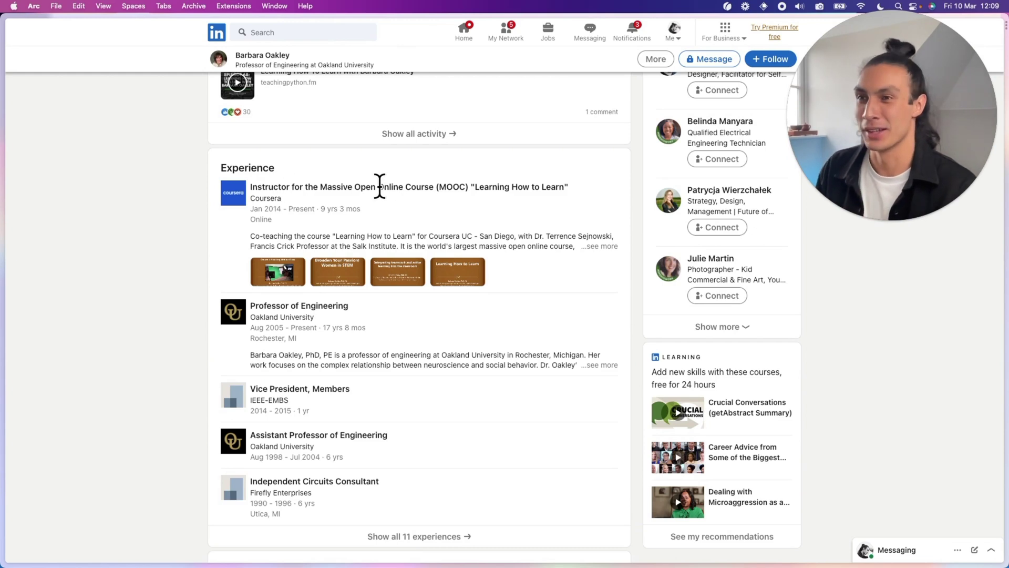
scroll(378, 194, "up", 10)
- Select the email domain in the ChatGPT table and bring up the expert's personal website
mouse_move(4, 85)
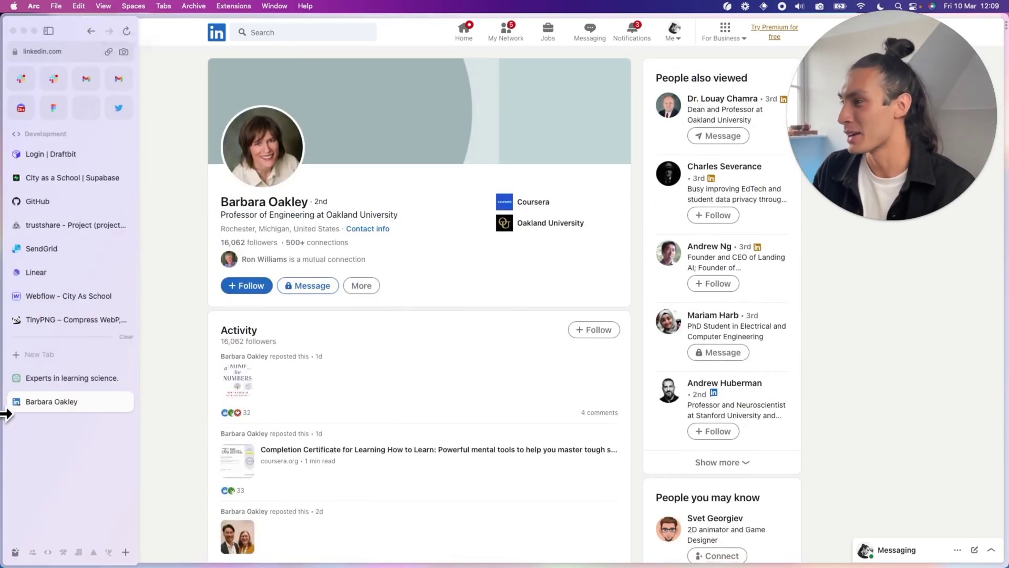
left_click(66, 378)
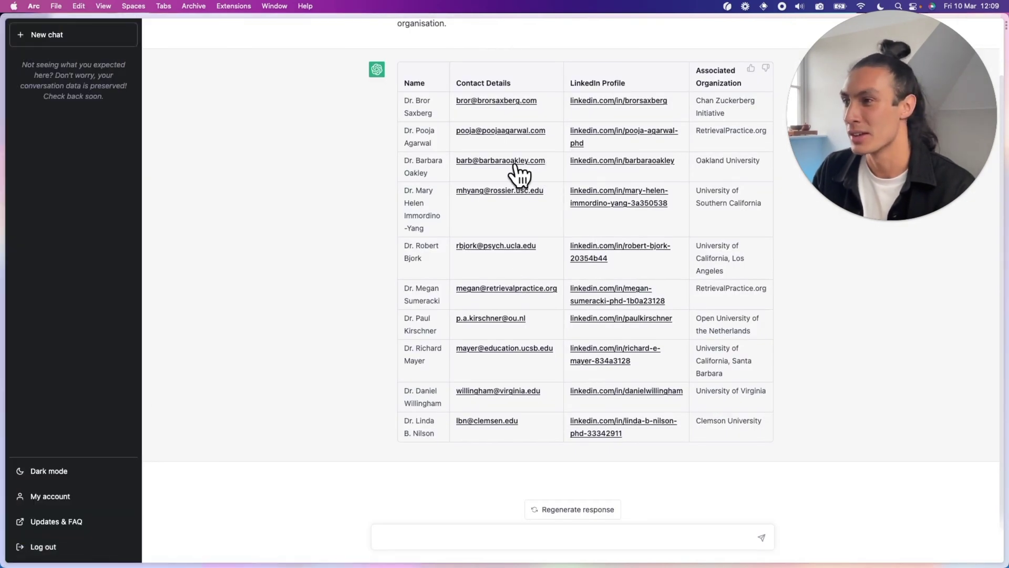
left_click_drag(547, 161, 477, 162)
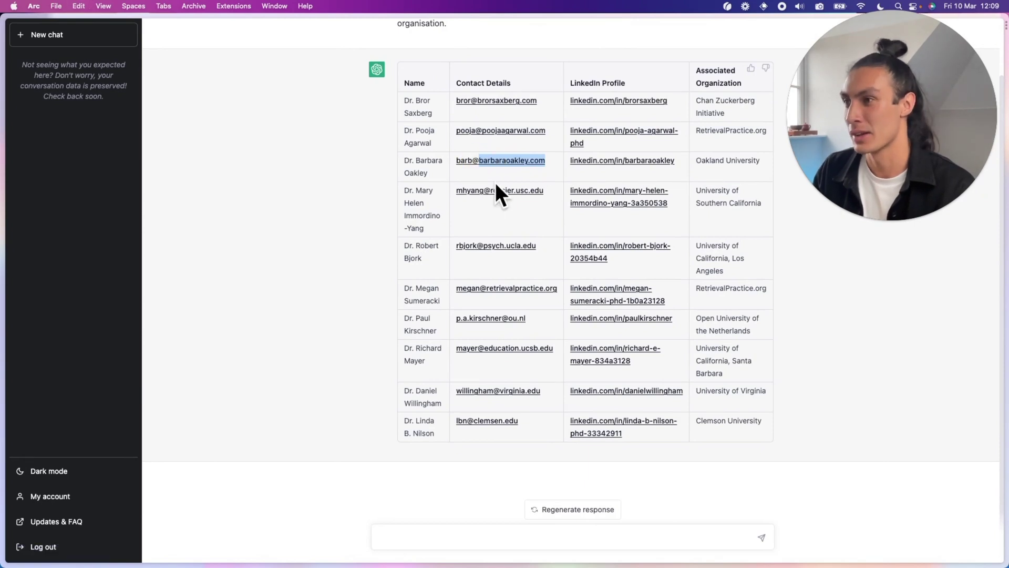
mouse_move(5, 226)
left_click(52, 402)
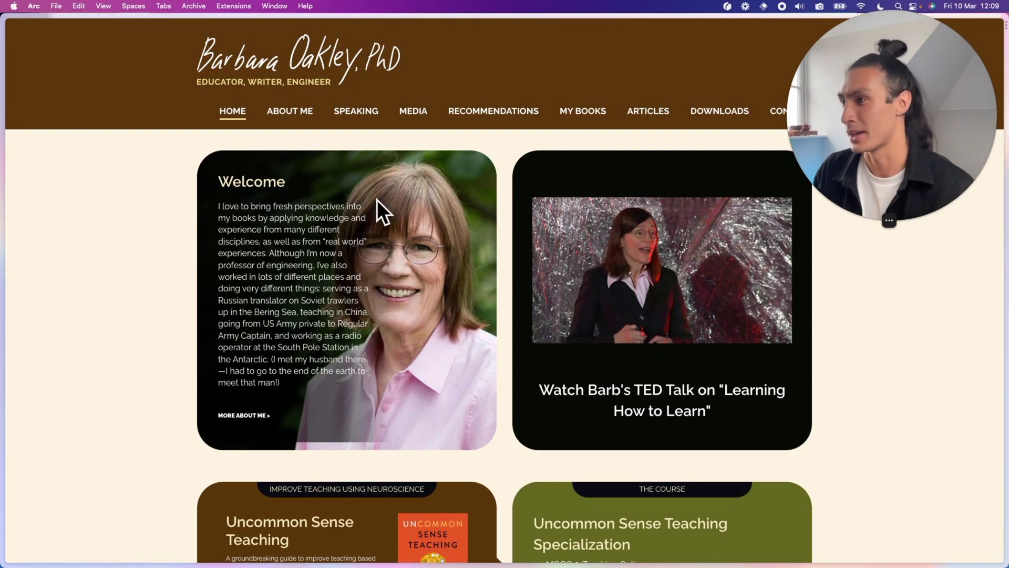
- Search the website's contact page for the suggested email, find none, and close the site
scroll(374, 204, "down", 2)
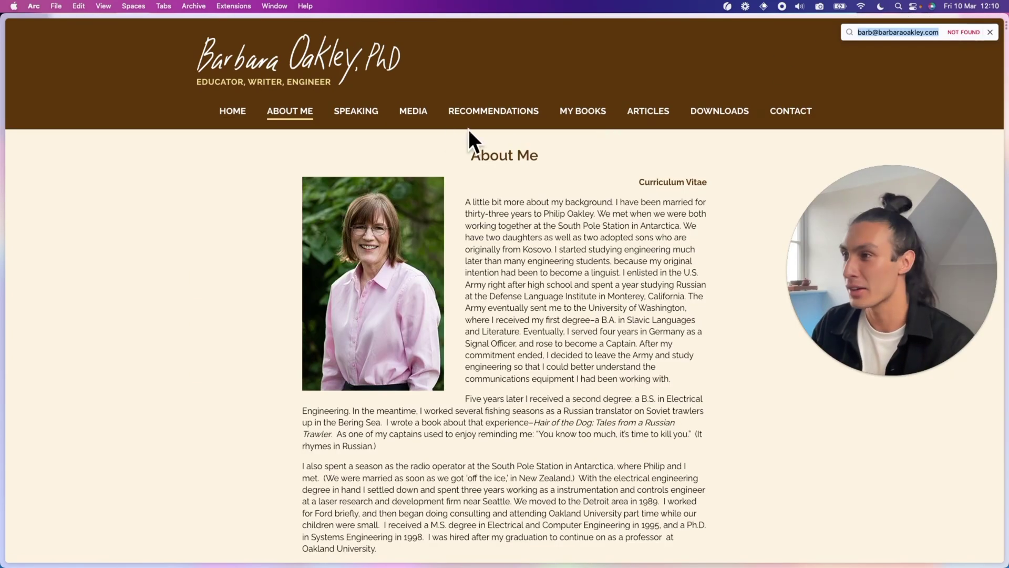
mouse_move(359, 118)
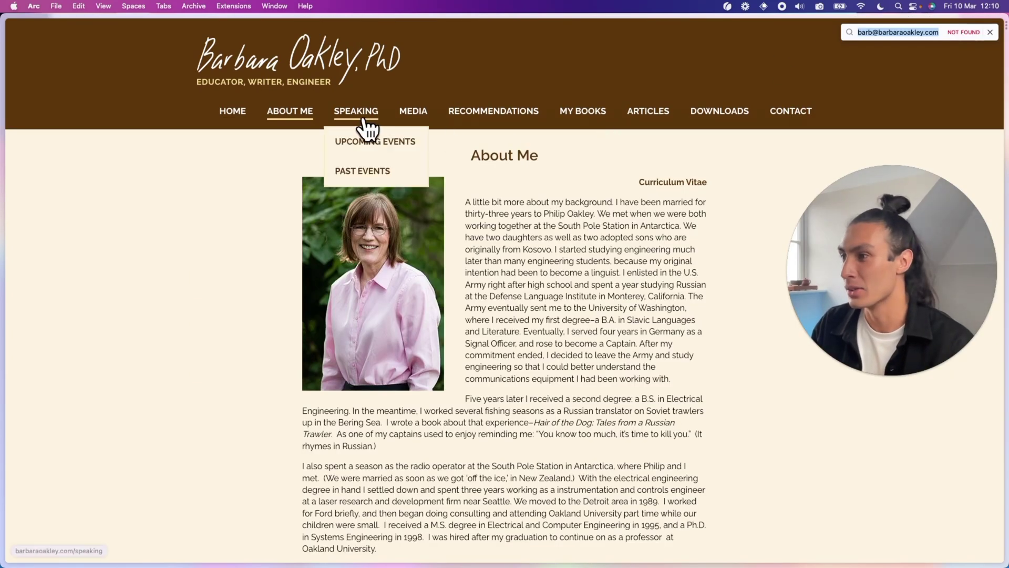
left_click(792, 112)
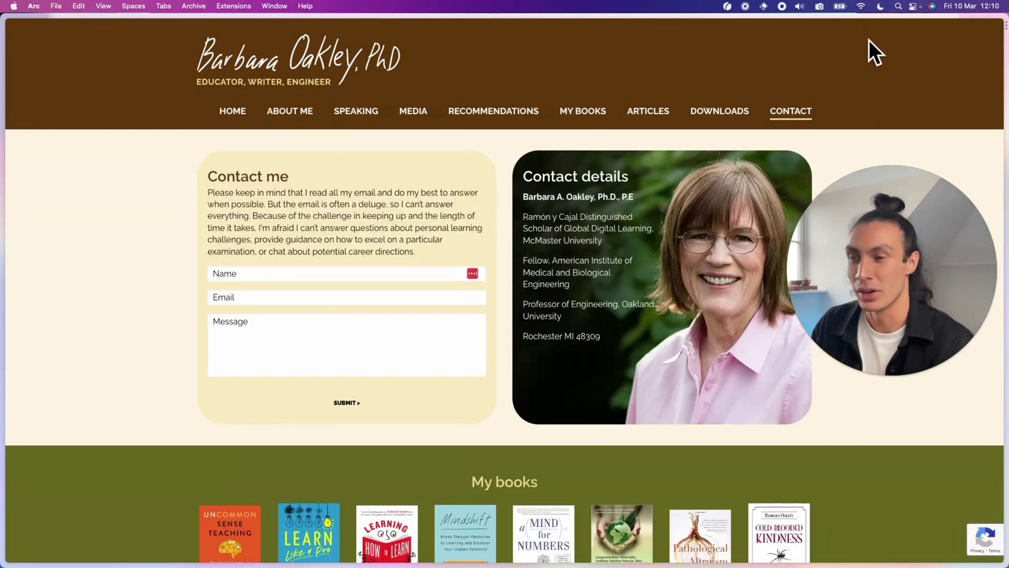
key("super+f")
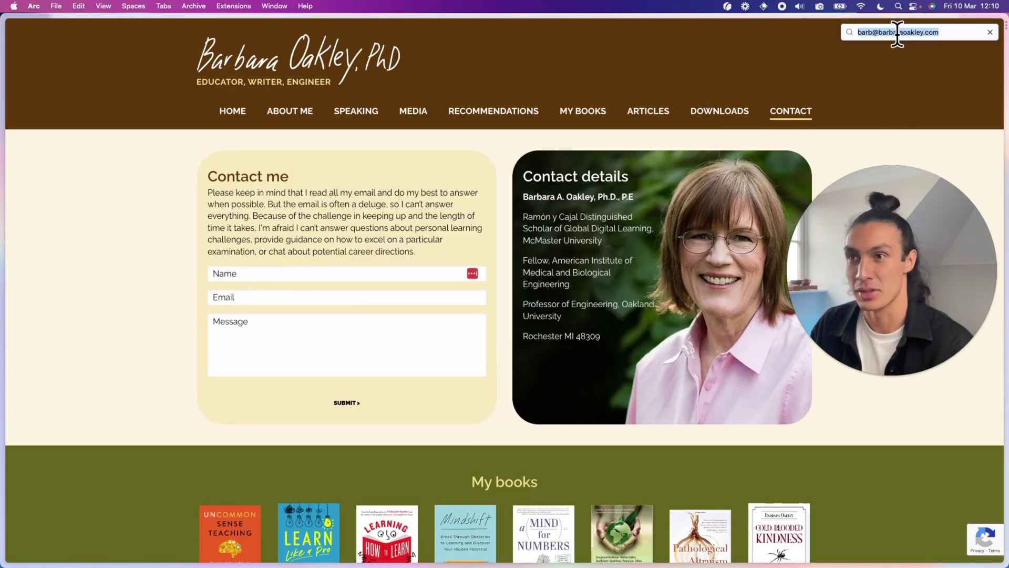
key("Return")
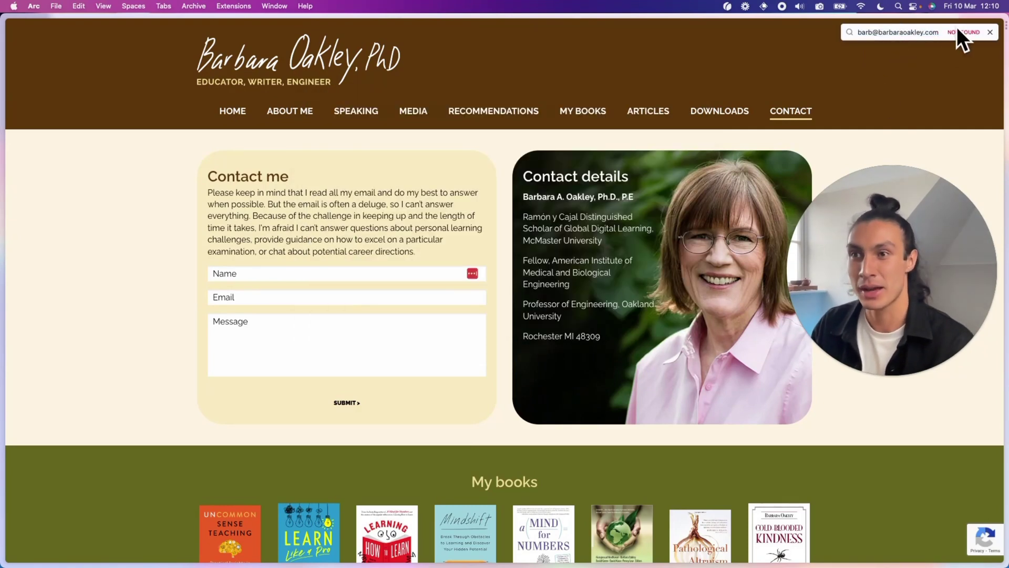
left_click(990, 32)
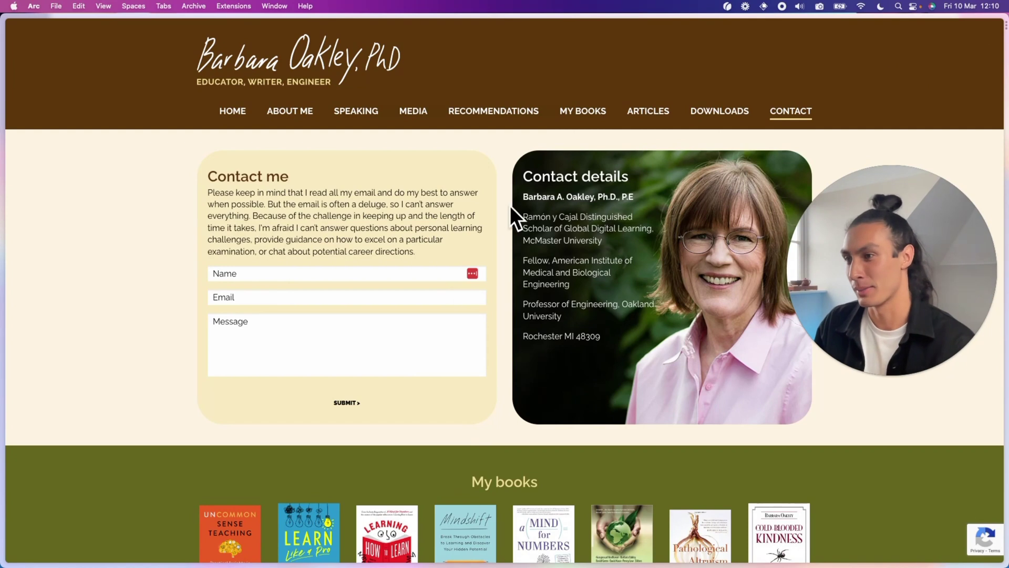
mouse_move(100, 402)
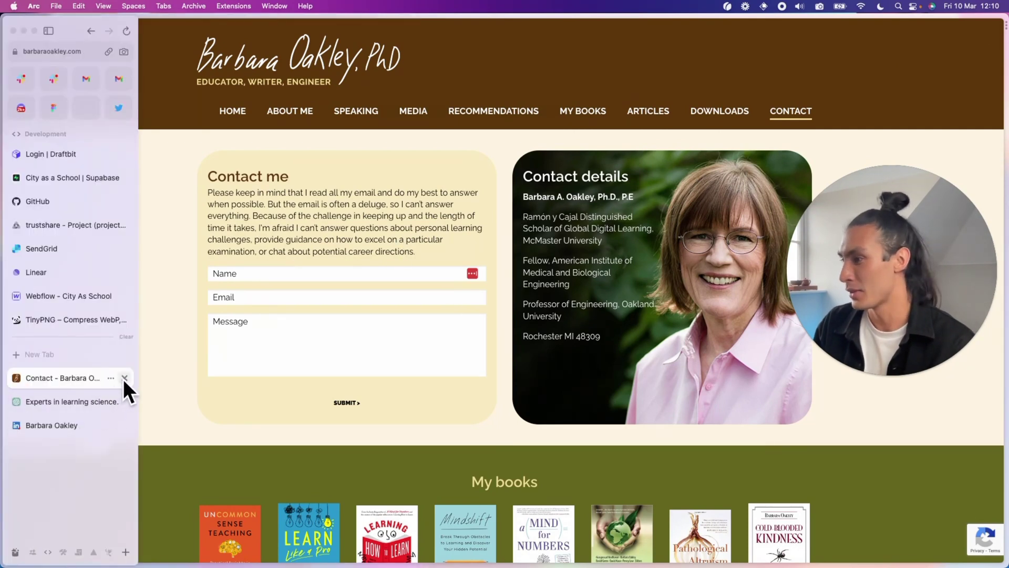
left_click(124, 379)
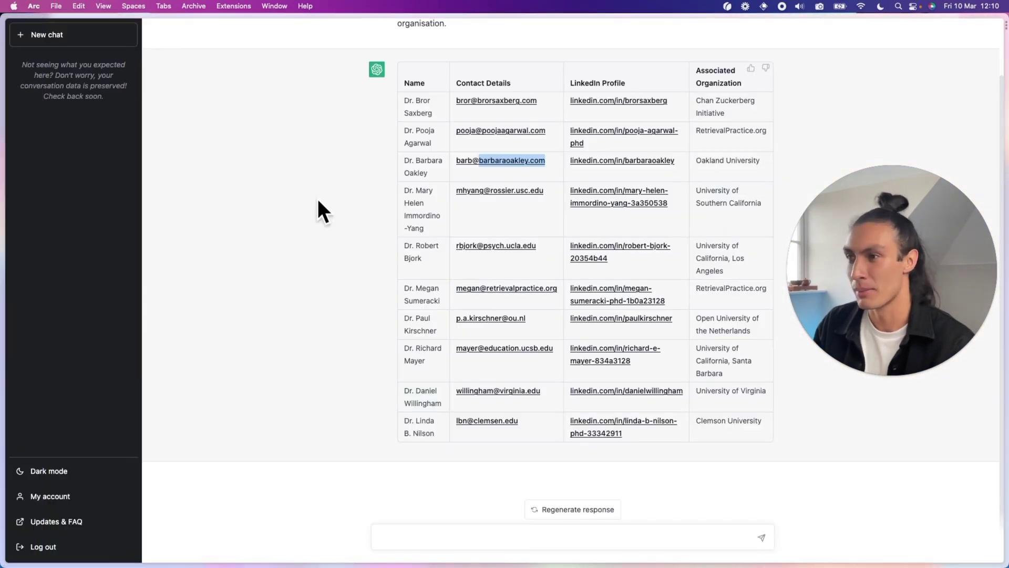
left_click(318, 200)
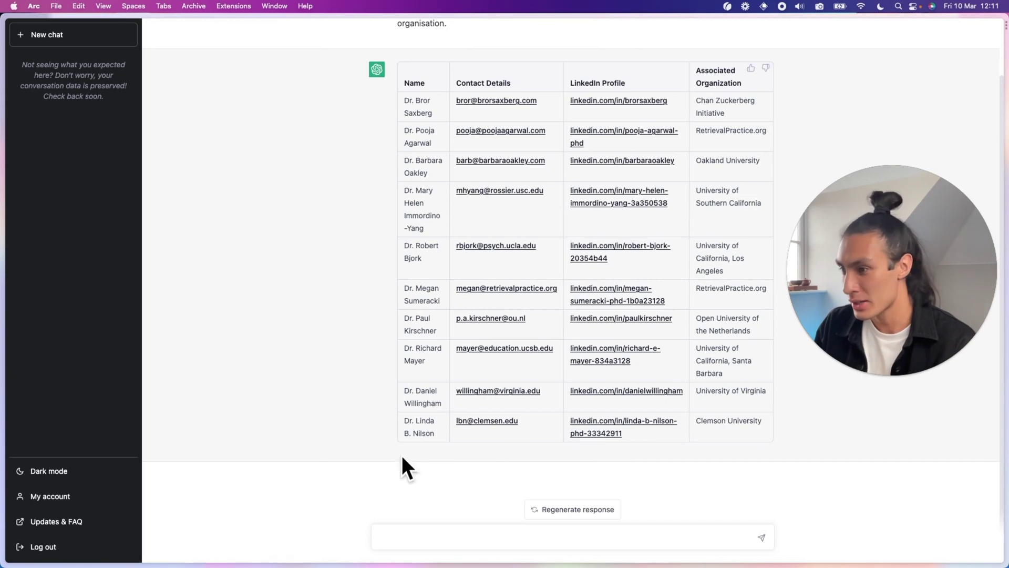
left_click(594, 433)
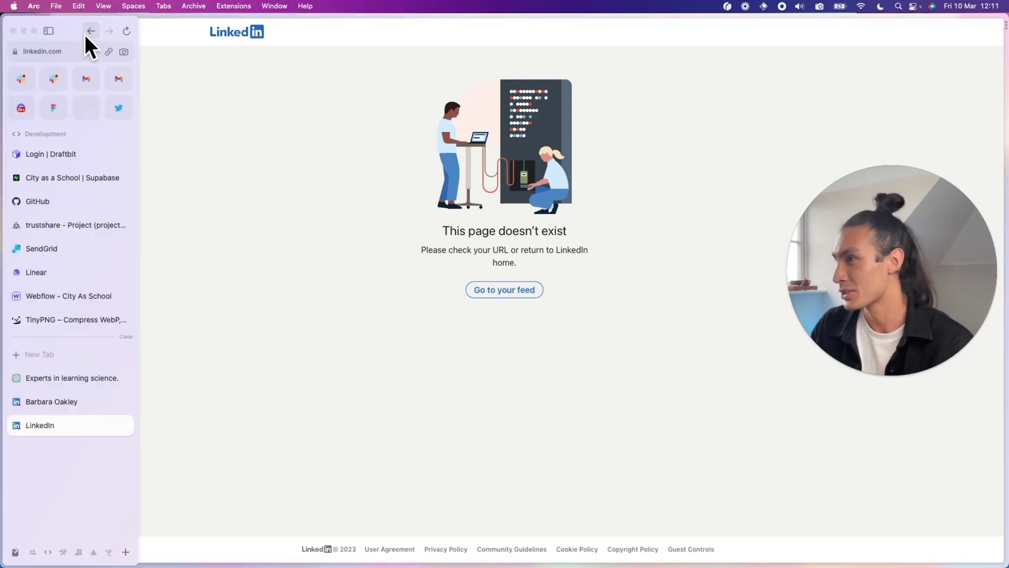
left_click(86, 33)
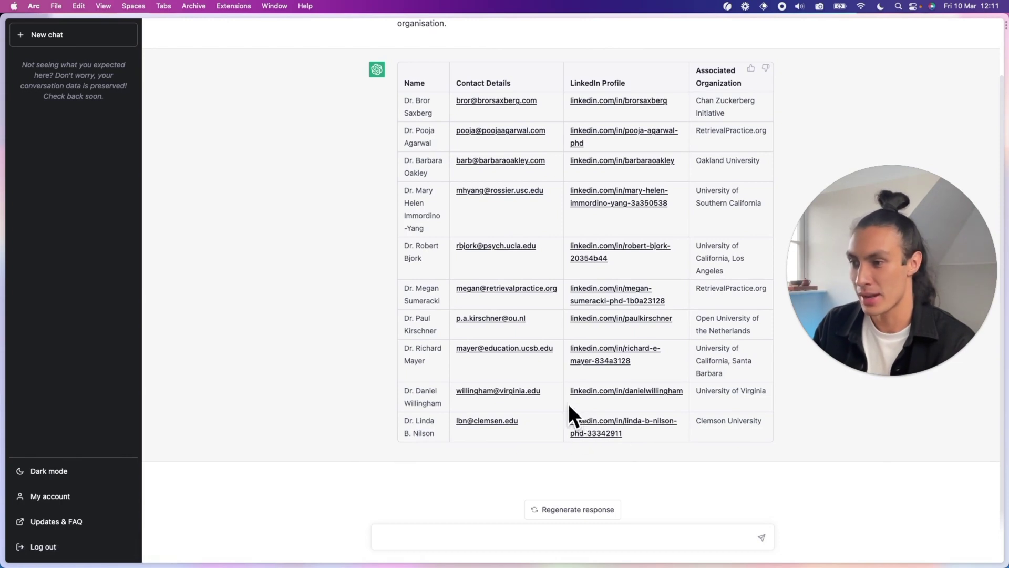
left_click(599, 395)
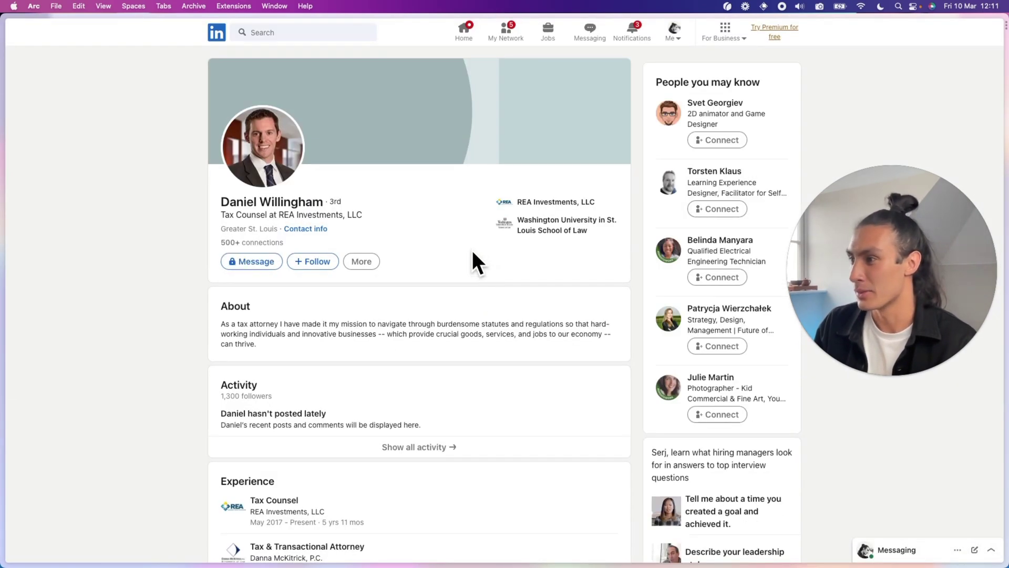
- Check the profile's education (Missouri and Washington University law) and return to the experts table
scroll(473, 250, "down", 1)
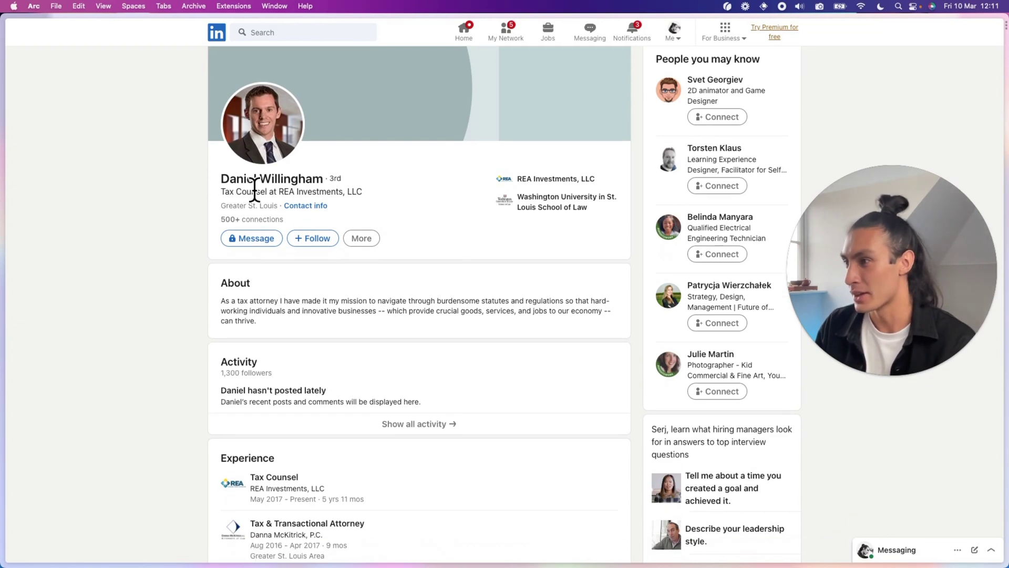
scroll(284, 192, "down", 5)
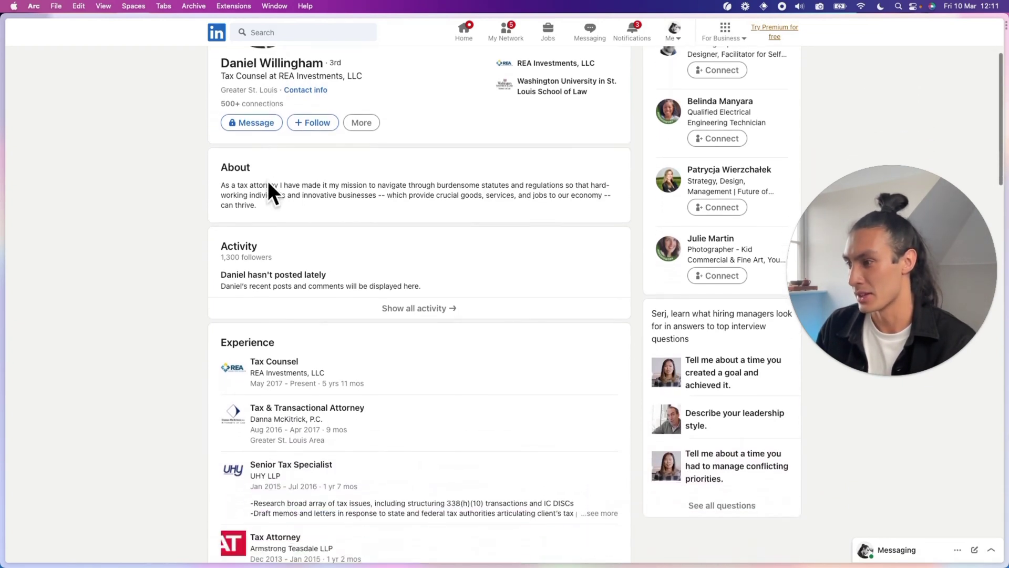
scroll(267, 181, "up", 8)
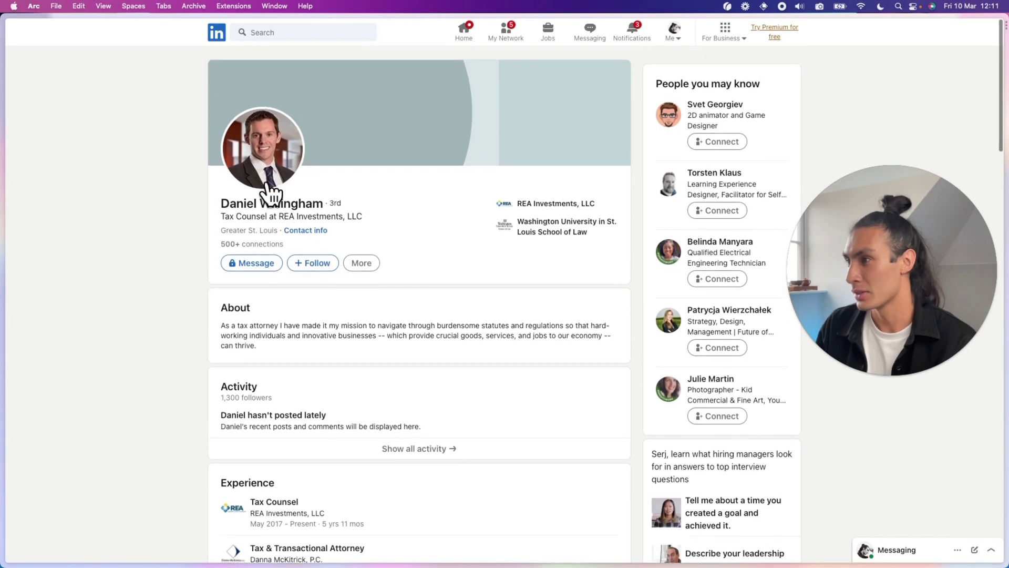
scroll(372, 231, "down", 10)
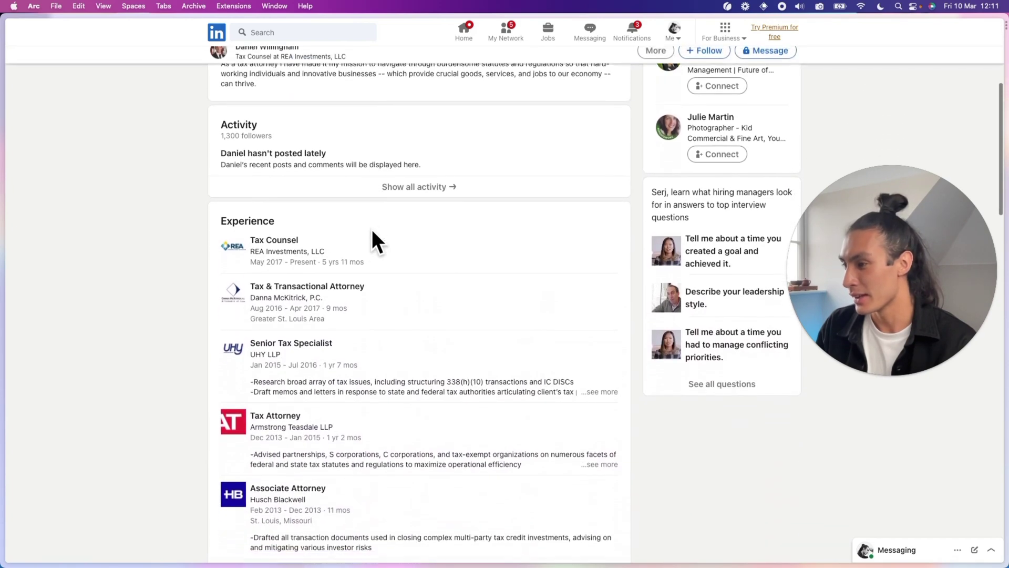
scroll(372, 241, "down", 5)
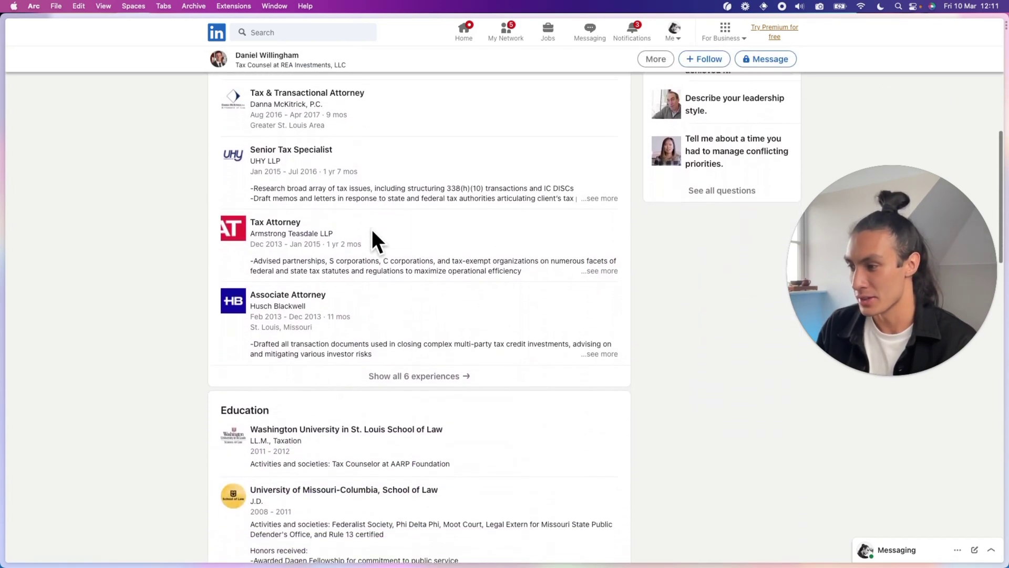
scroll(372, 240, "down", 10)
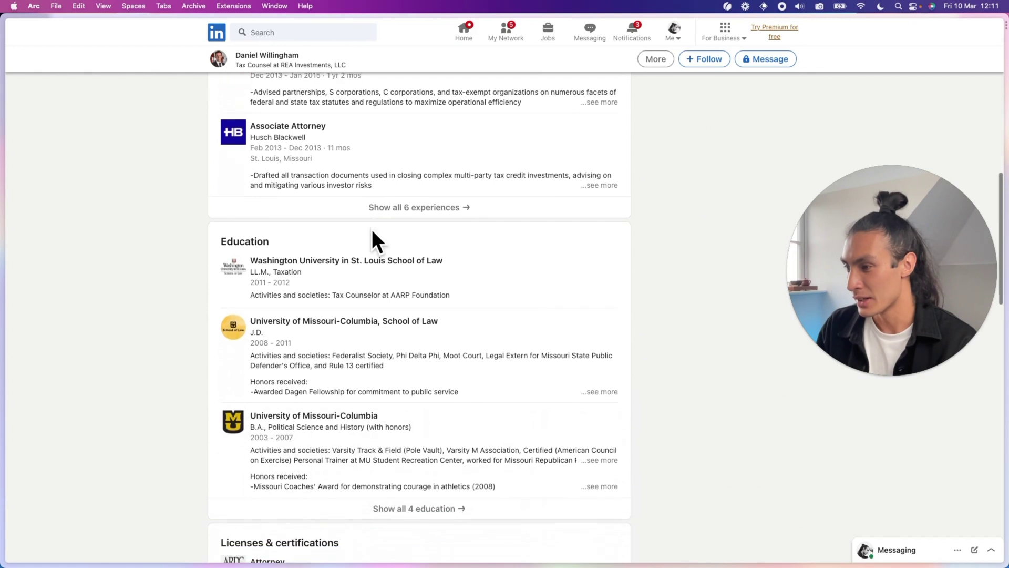
scroll(371, 229, "up", 20)
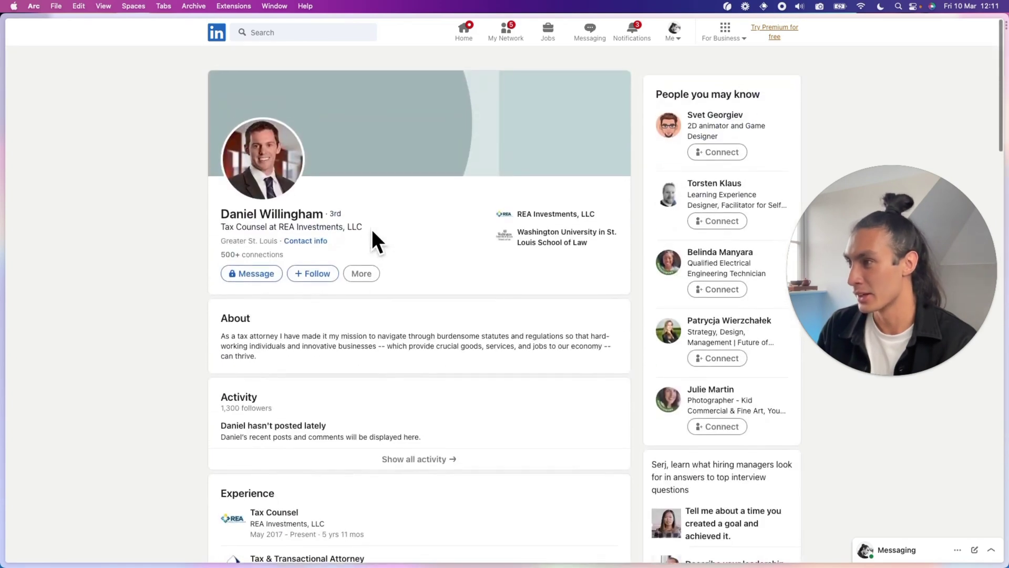
mouse_move(2, 194)
left_click(46, 381)
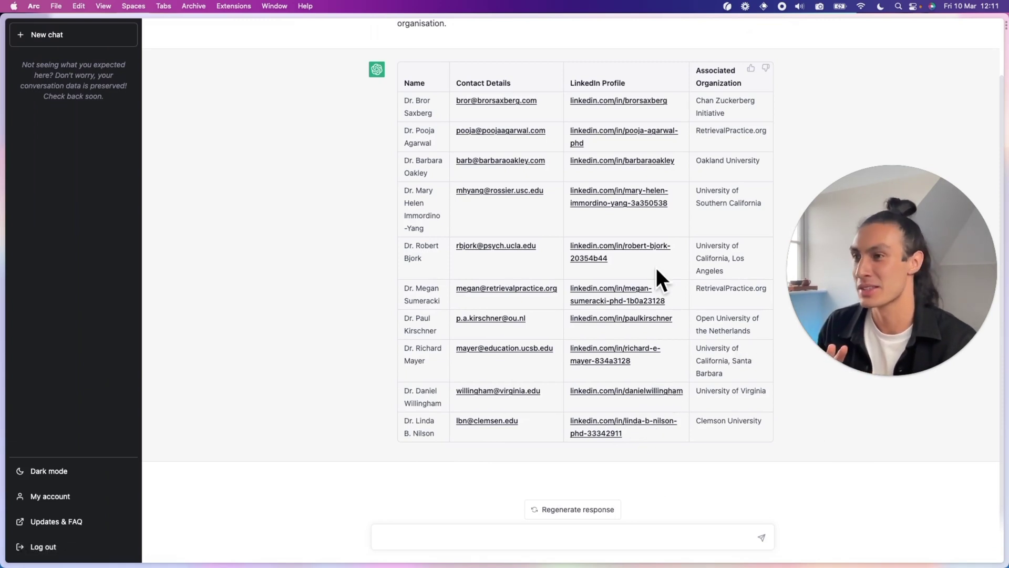
- Test an expert's LinkedIn link, which hits a missing page, and go back to the table
scroll(636, 249, "up", 3)
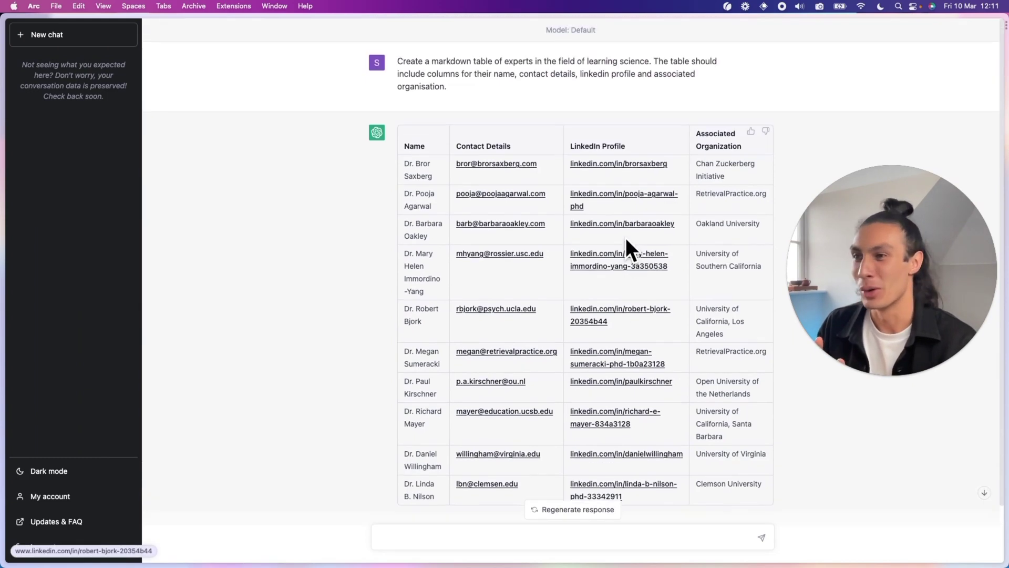
scroll(627, 235, "down", 1)
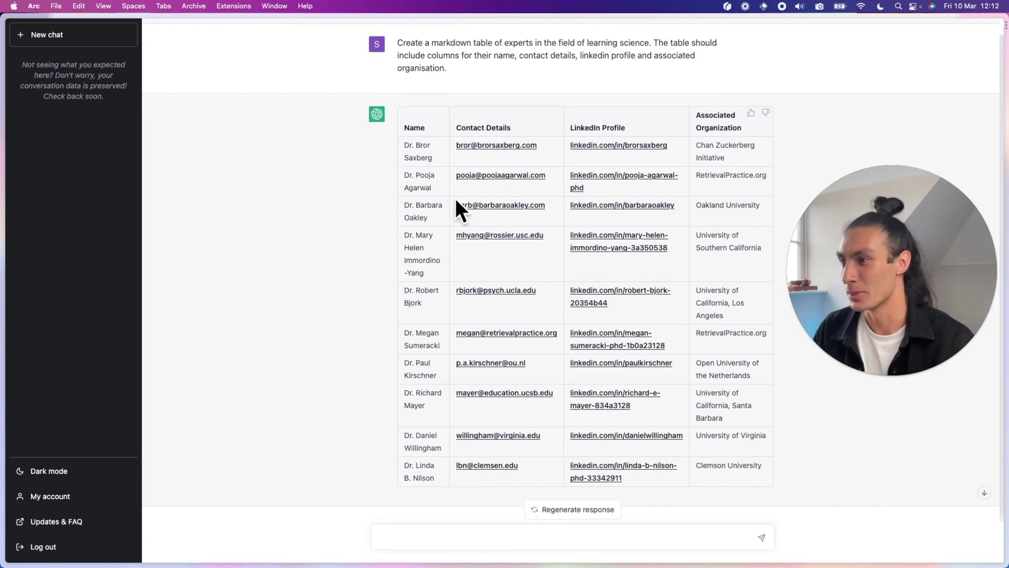
left_click(578, 182)
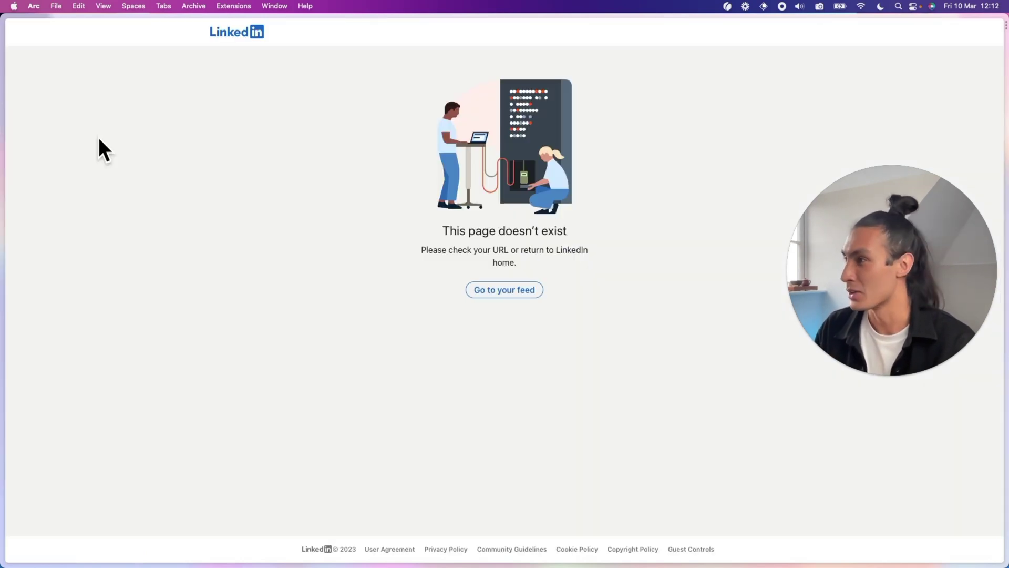
left_click(90, 29)
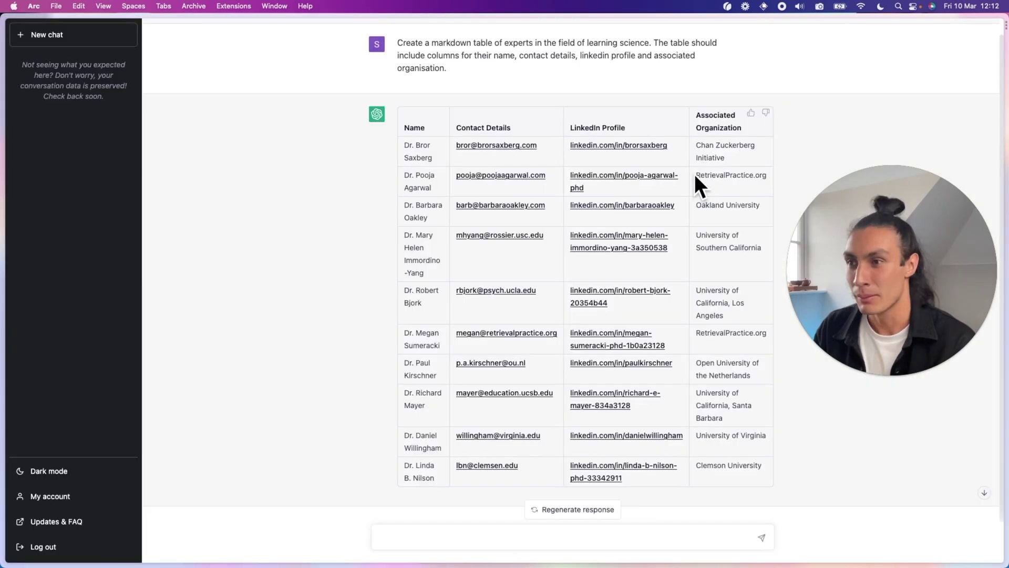
- Copy the organisation name RetrievalPractice.org to look it up in a new tab
left_click_drag(696, 175, 767, 177)
key("super+c")
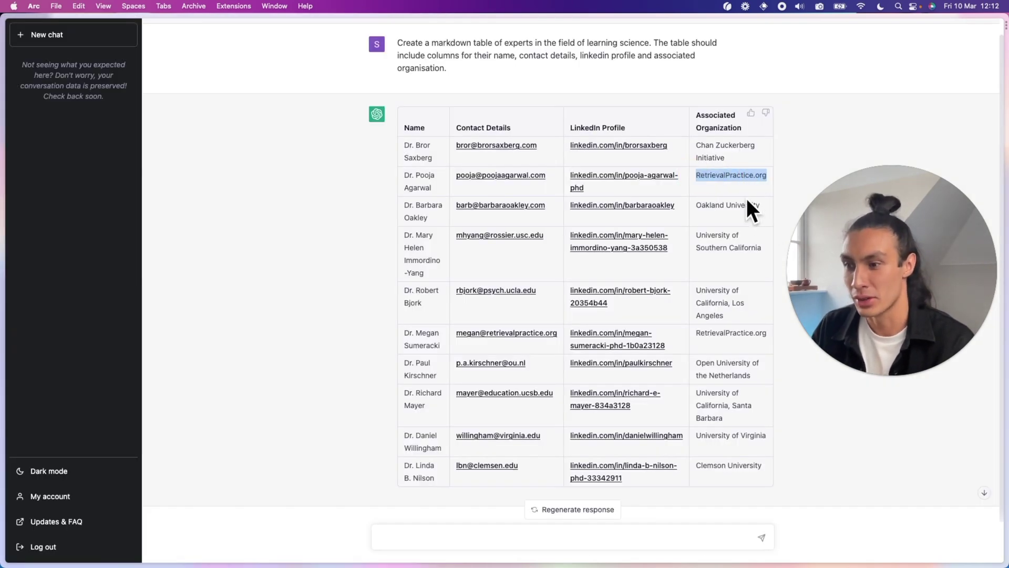
mouse_move(3, 363)
left_click(41, 362)
- Load RetrievalPractice.org, glance over its home page, and return to the experts table
key("super+v")
key("Return")
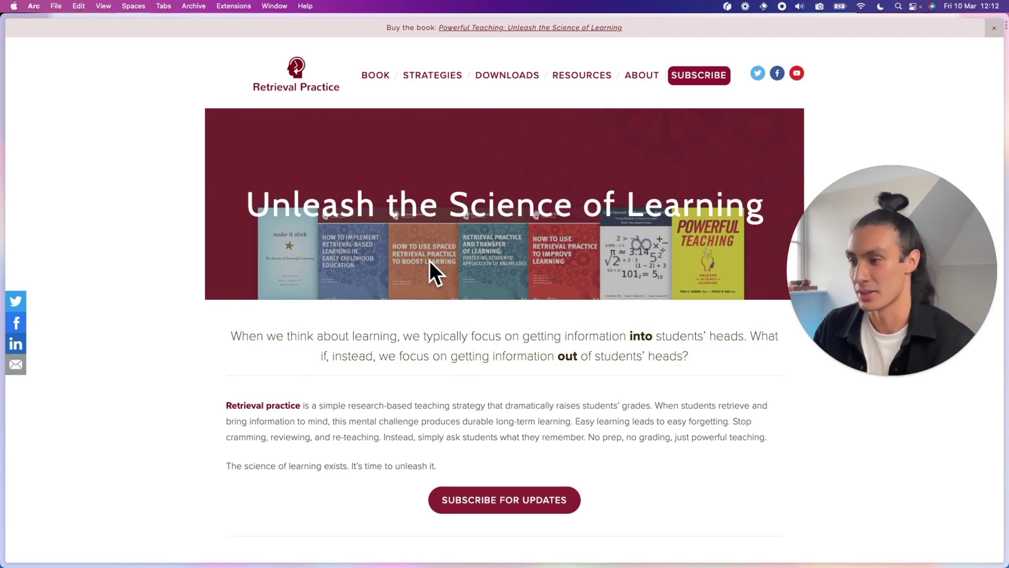
mouse_move(10, 377)
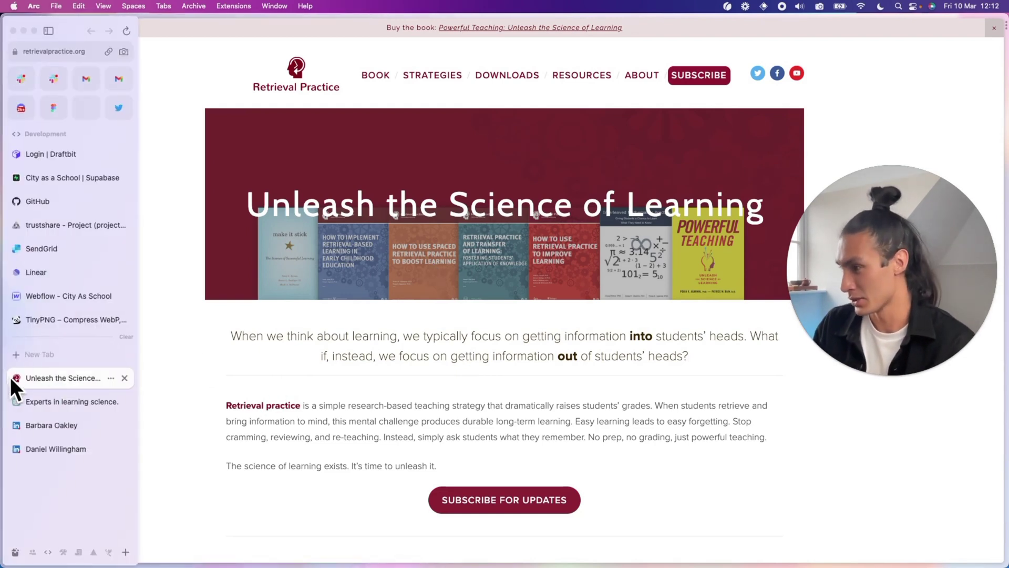
left_click(61, 401)
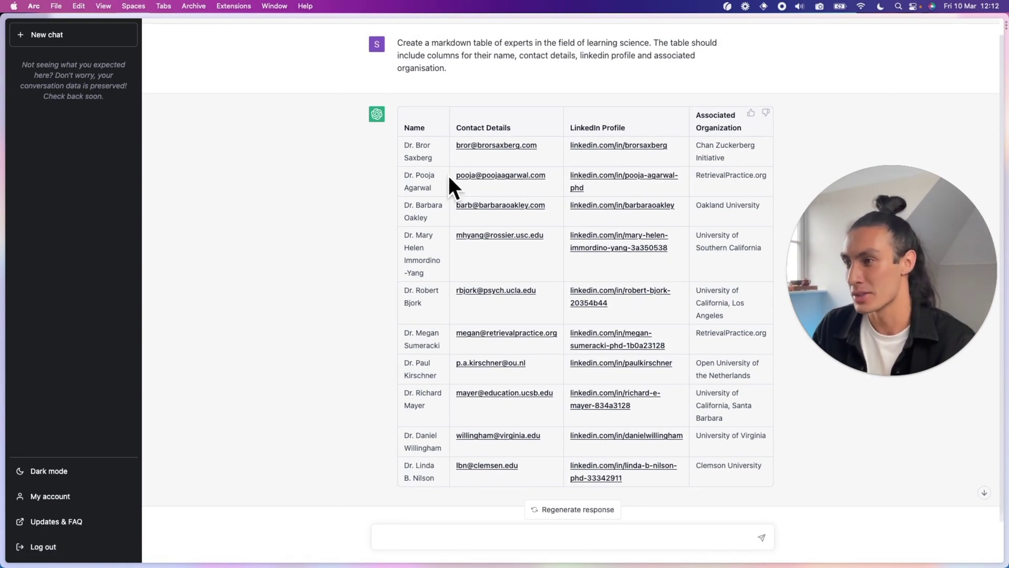
- Open the expert's personal website using the domain from their listed email
left_click_drag(547, 176, 482, 175)
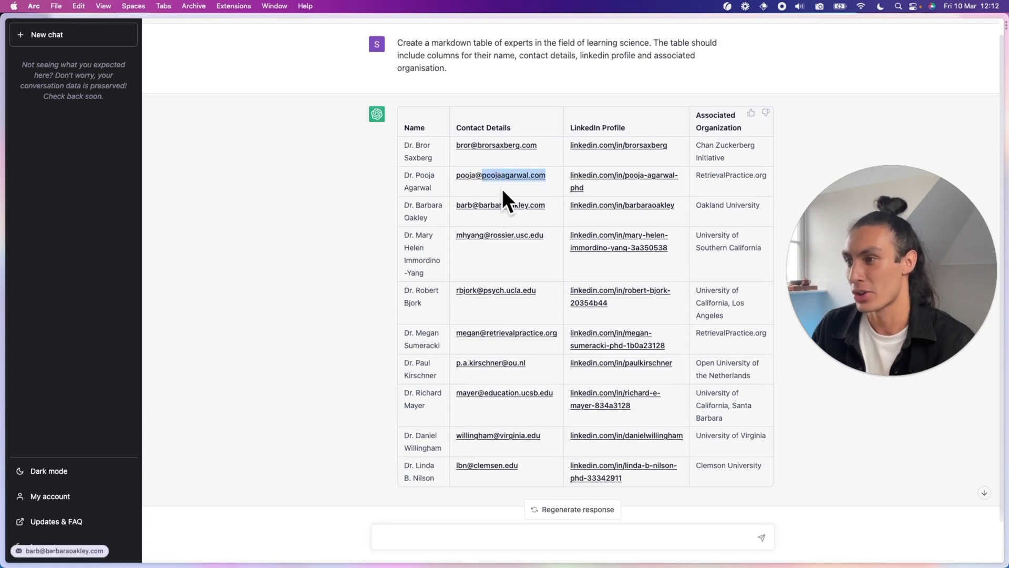
key("super+c")
key("super+t")
key("super+v")
key("Return")
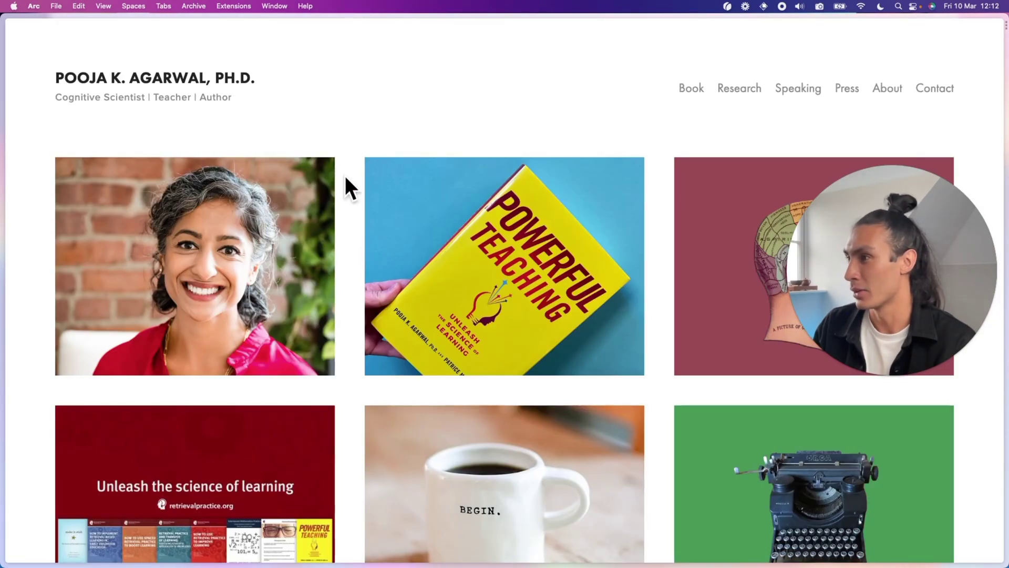
- Open the site's Science of Learning page and follow its link to RetrievalPractice.org
scroll(345, 176, "down", 1)
scroll(345, 176, "down", 5)
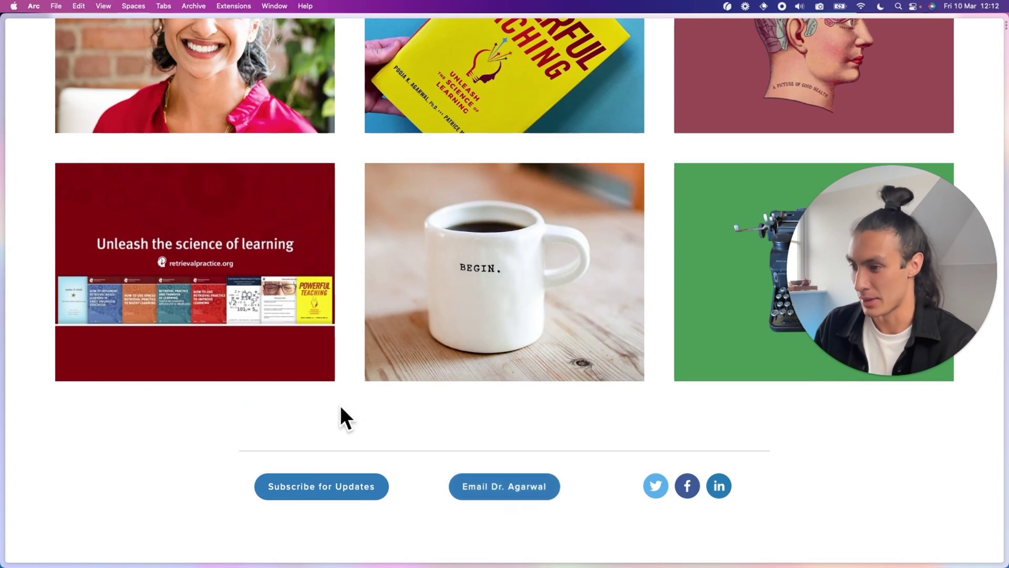
scroll(344, 407, "up", 4)
scroll(326, 423, "down", 1)
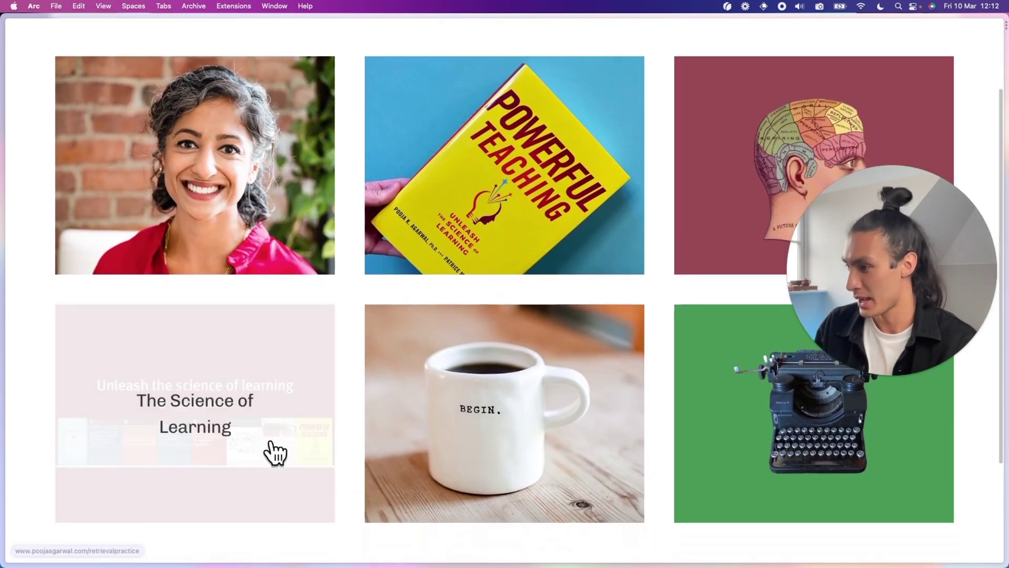
left_click(232, 466)
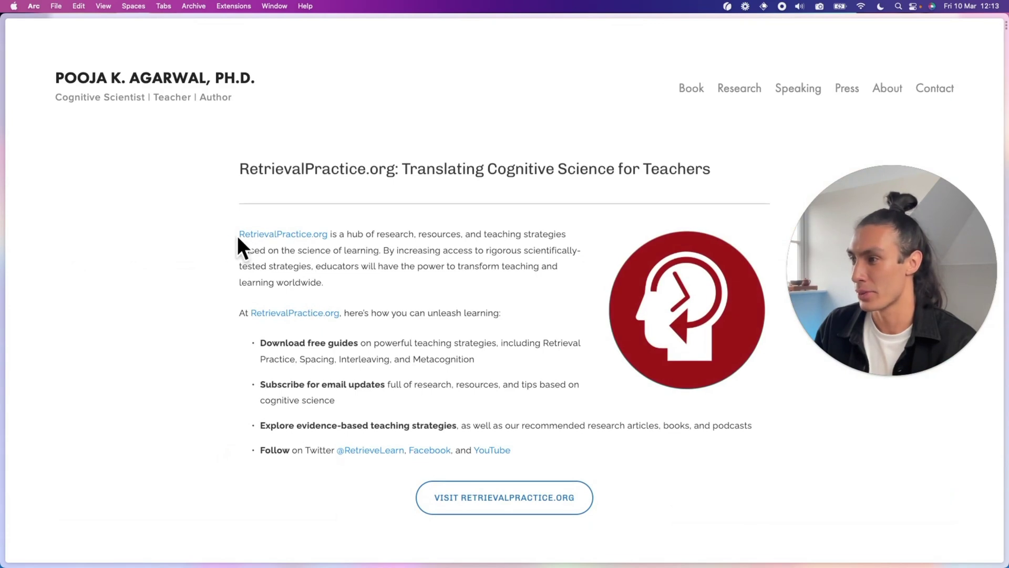
left_click(277, 236)
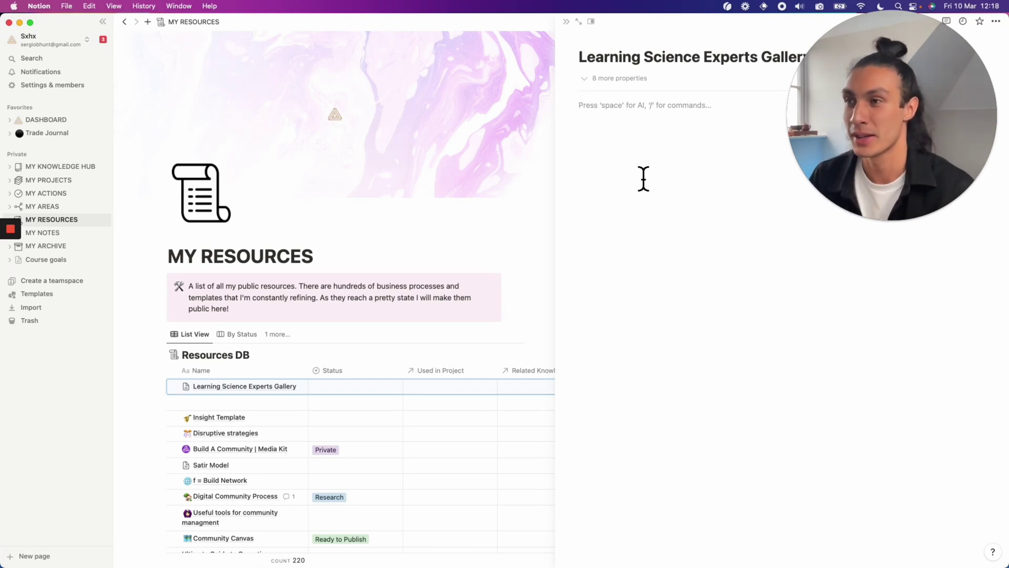
- Copy the ten-expert markdown table from ChatGPT and paste it into the empty Notion gallery page
left_click(649, 119)
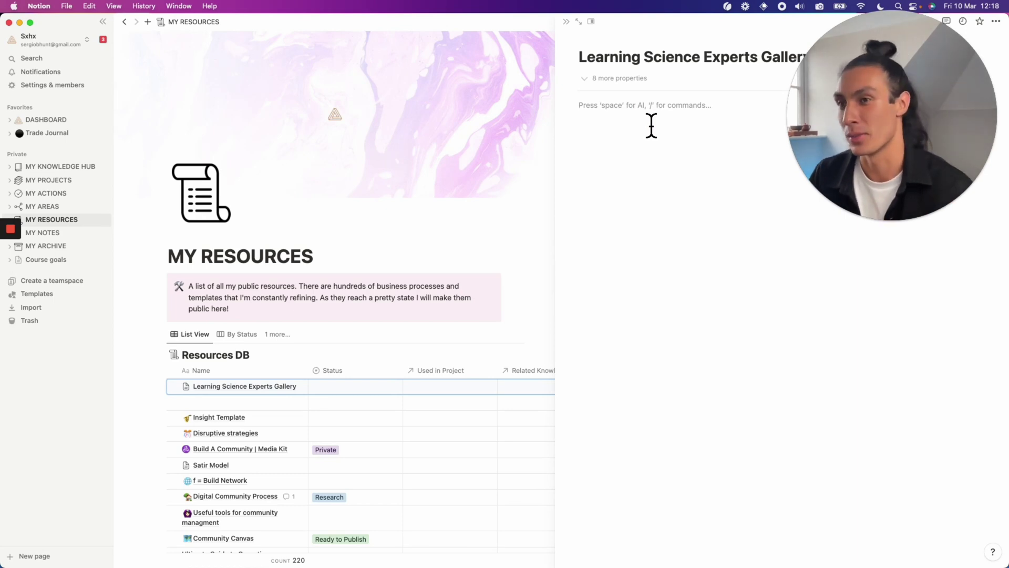
left_click(395, 548)
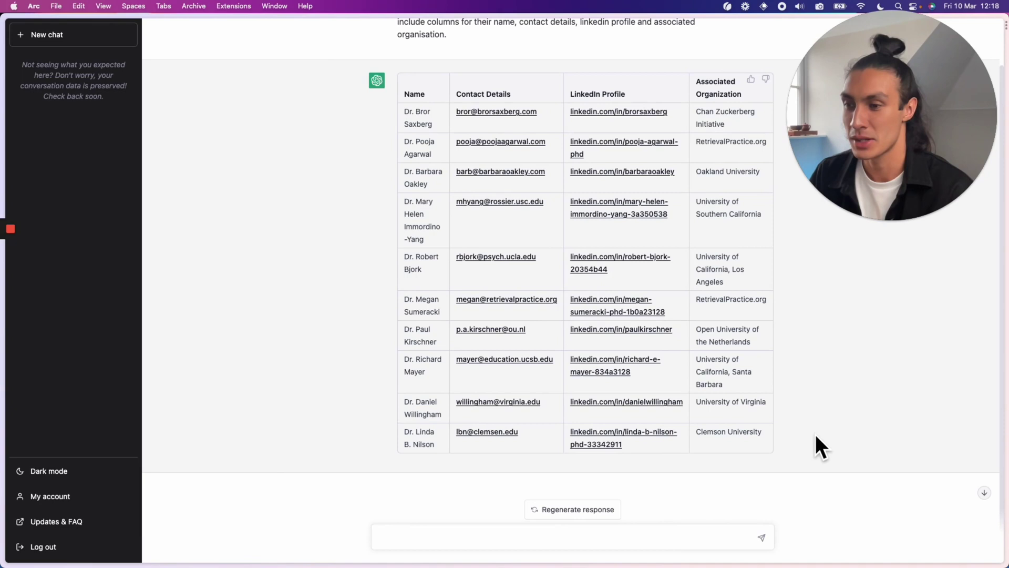
left_click_drag(804, 444, 382, 68)
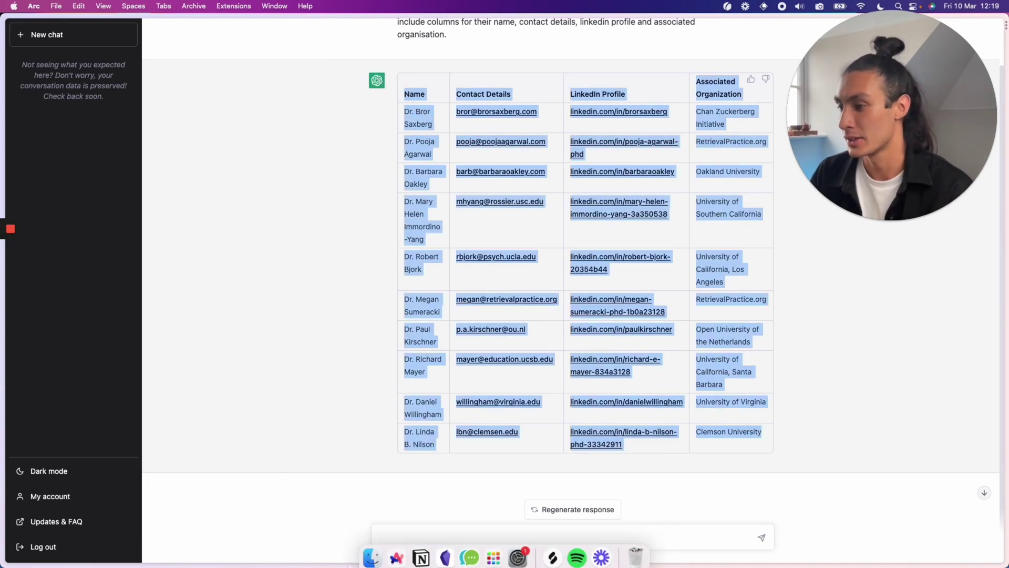
left_click(432, 557)
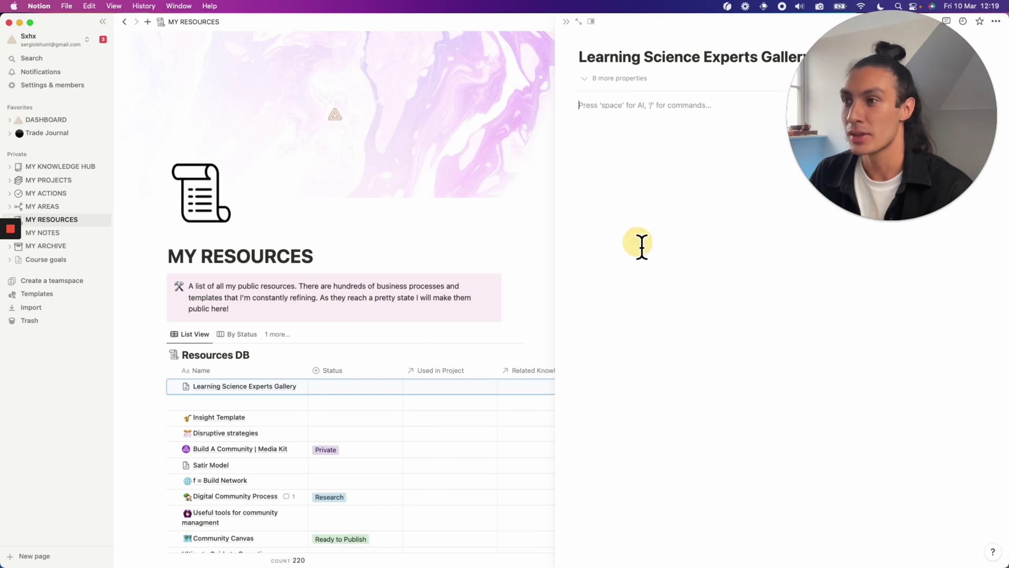
key("super+v")
left_click(780, 448)
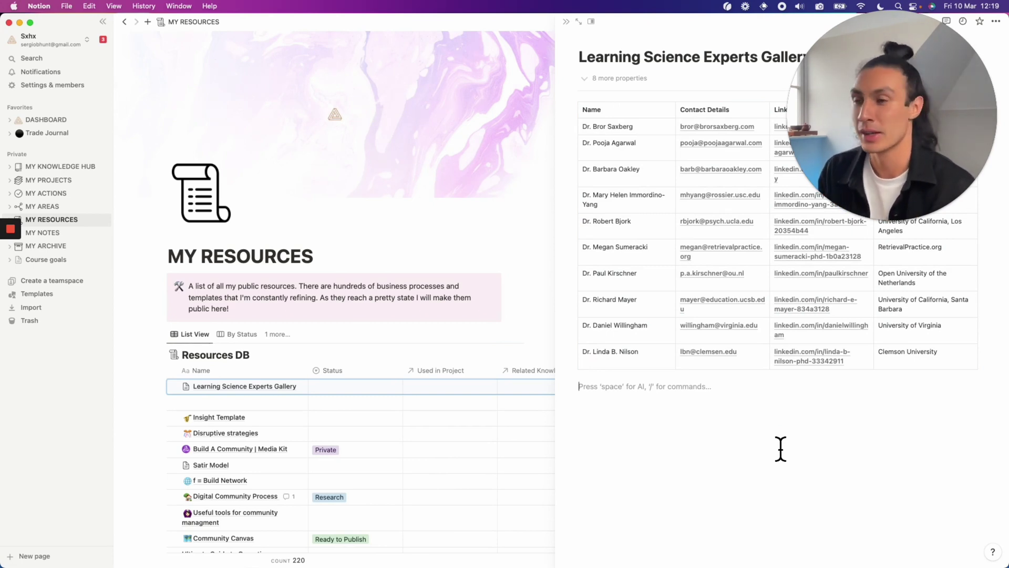
key("super+Tab")
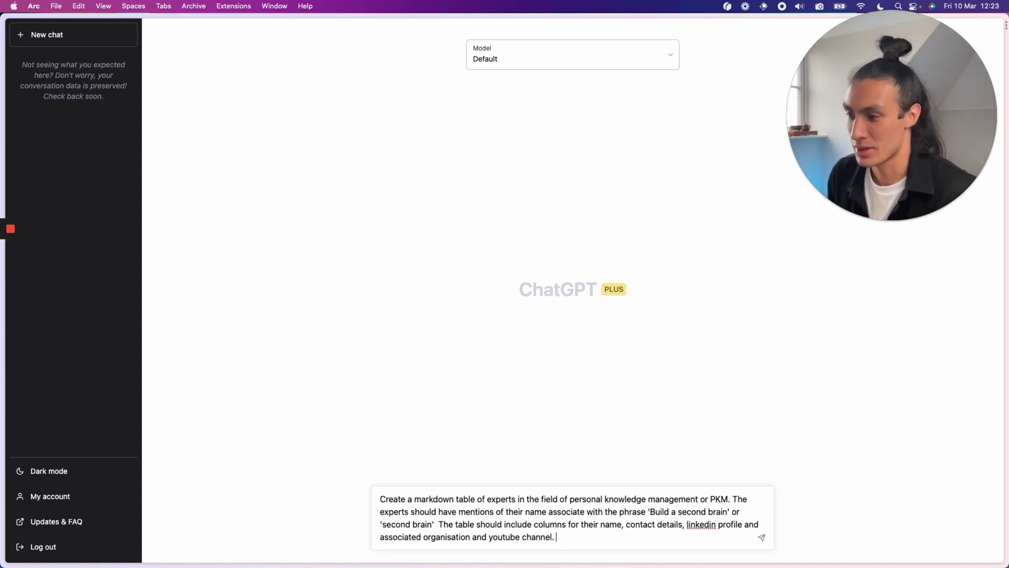
- Correct 'associate' to 'associated' and send the PKM 'second brain' experts prompt including YouTube channels
left_click(585, 511)
type("d")
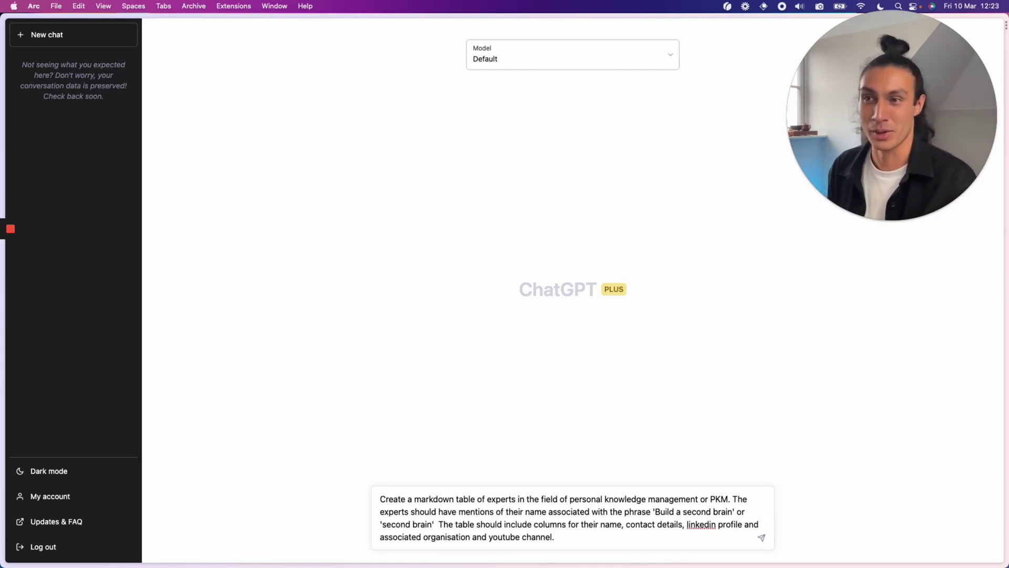
key("Return")
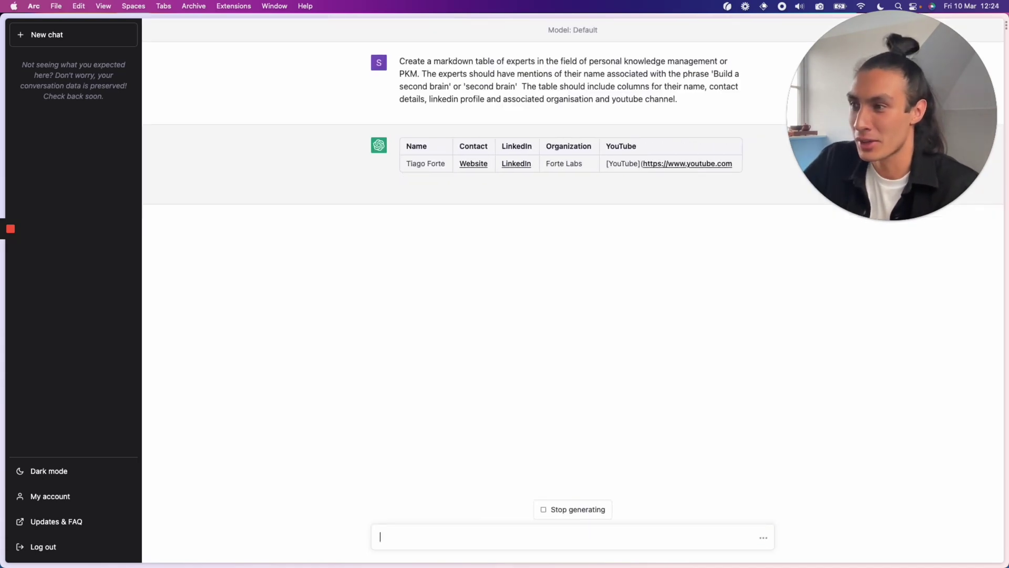